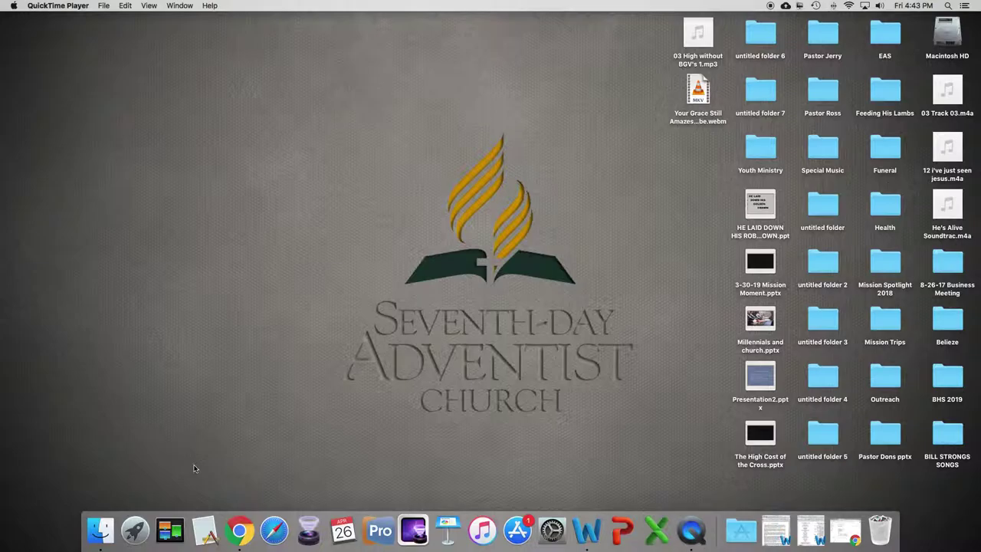
Duplicate Announcements-04202019.key in the Google Drive Old Announcements folder.
left_click(104, 528)
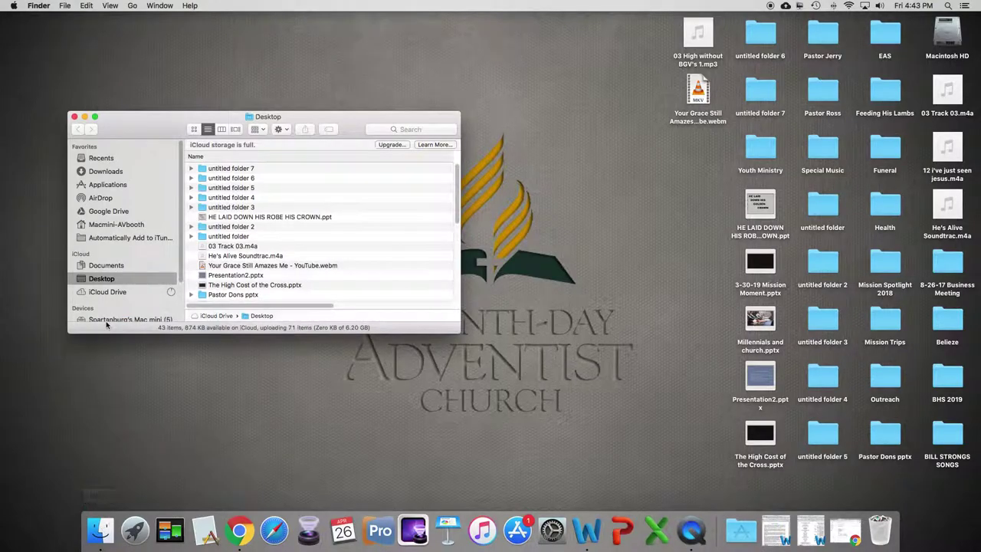
left_click(113, 210)
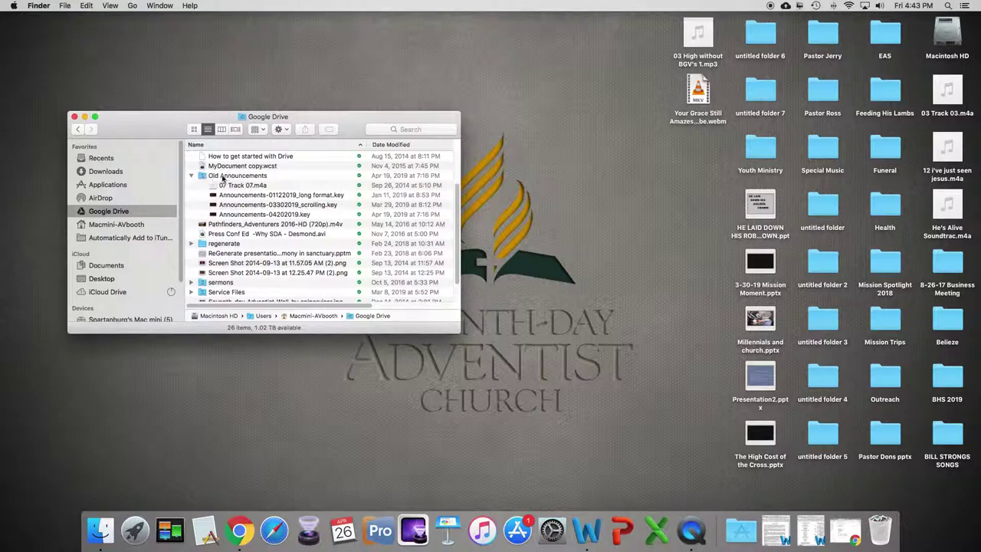
left_click(287, 217)
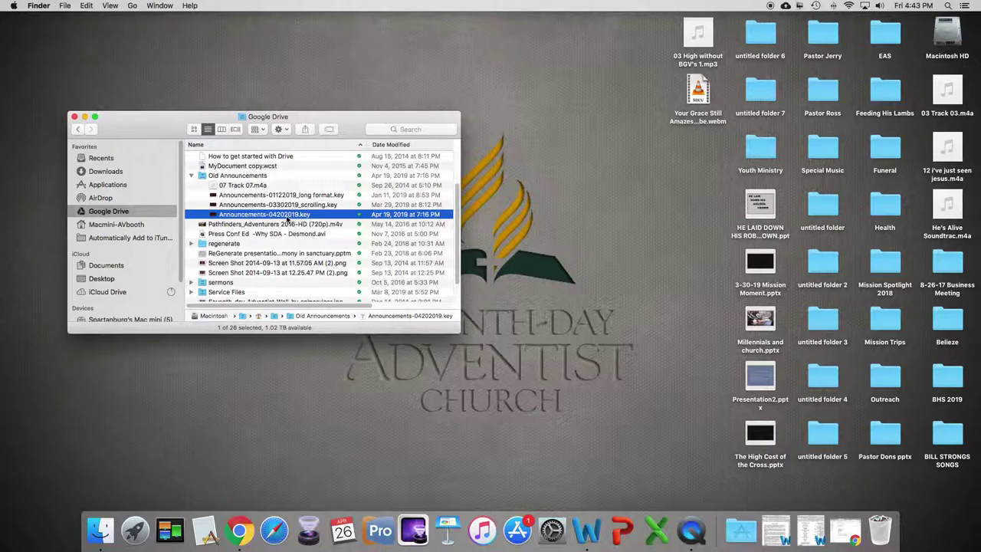
right_click(287, 216)
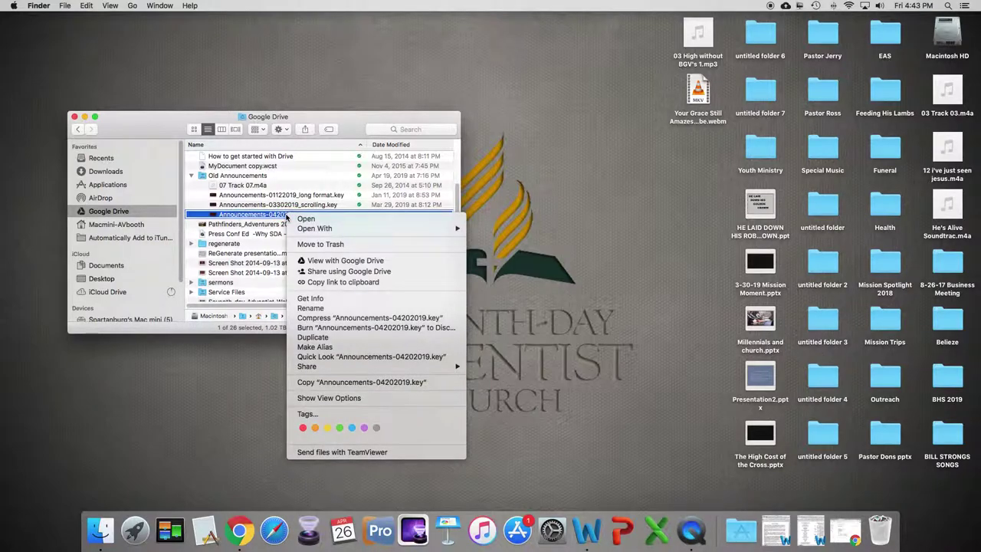
left_click(315, 338)
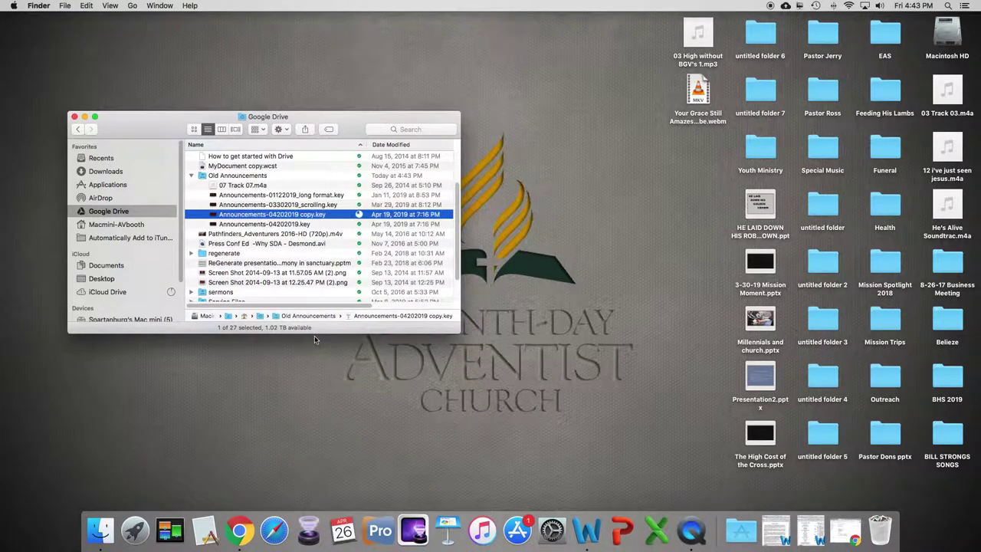
Rename the duplicate to Announcements-04272019.key.
left_click(312, 218)
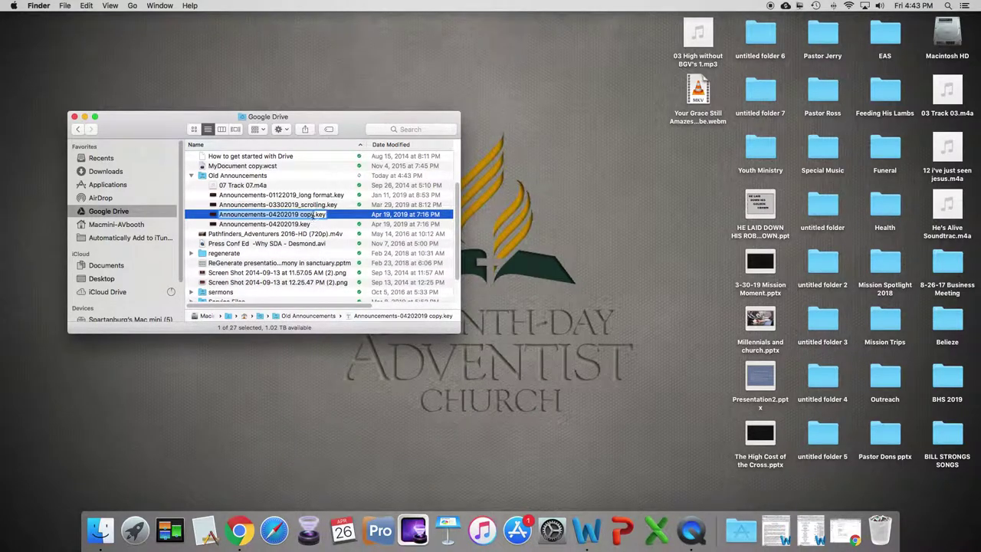
left_click(325, 215)
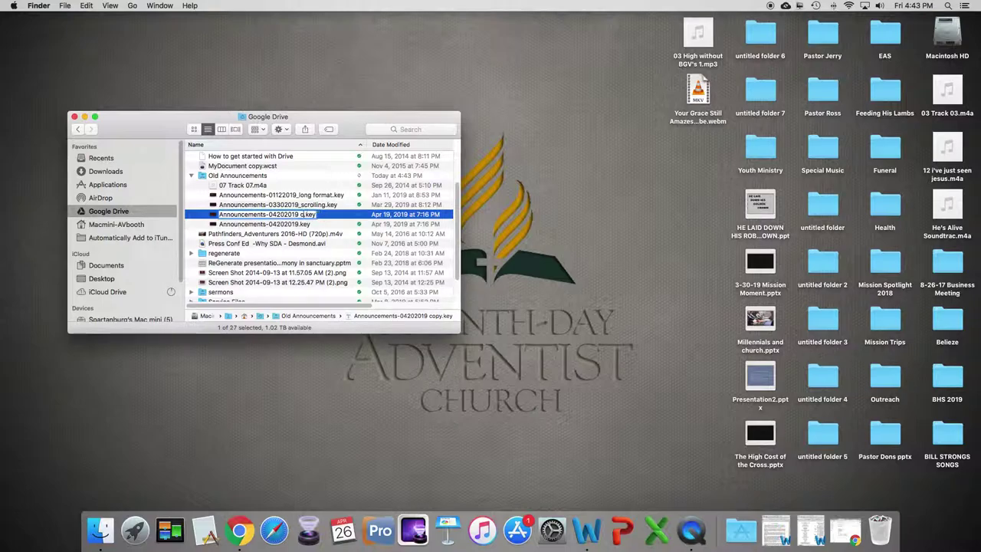
key("BackSpace")
key("BackSpace")
key("BackSpace")
key("BackSpace")
key("BackSpace")
key("BackSpace")
type("7")
key("Return")
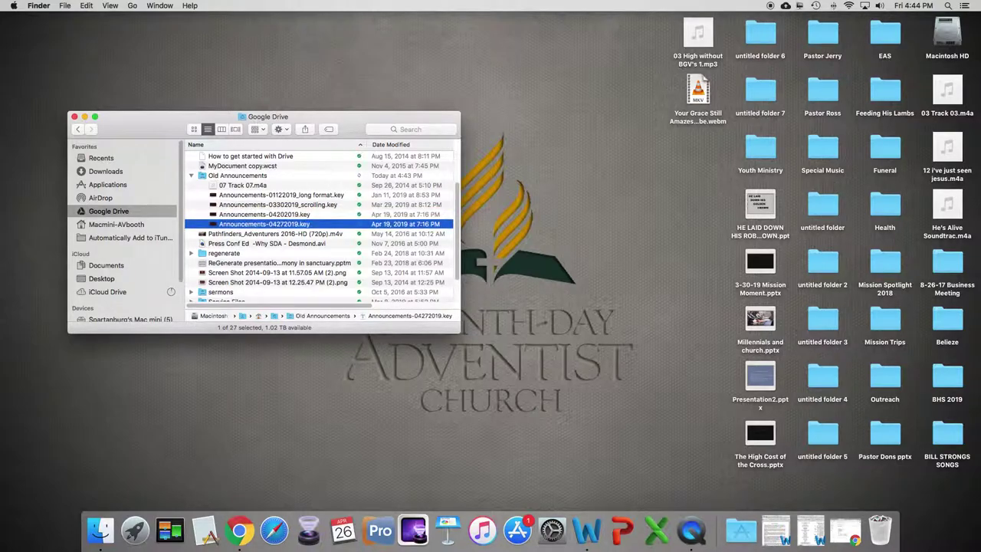
Open Announcements-04272019.key in Keynote with the 4-27-19 Bulletin document alongside.
double_click(275, 225)
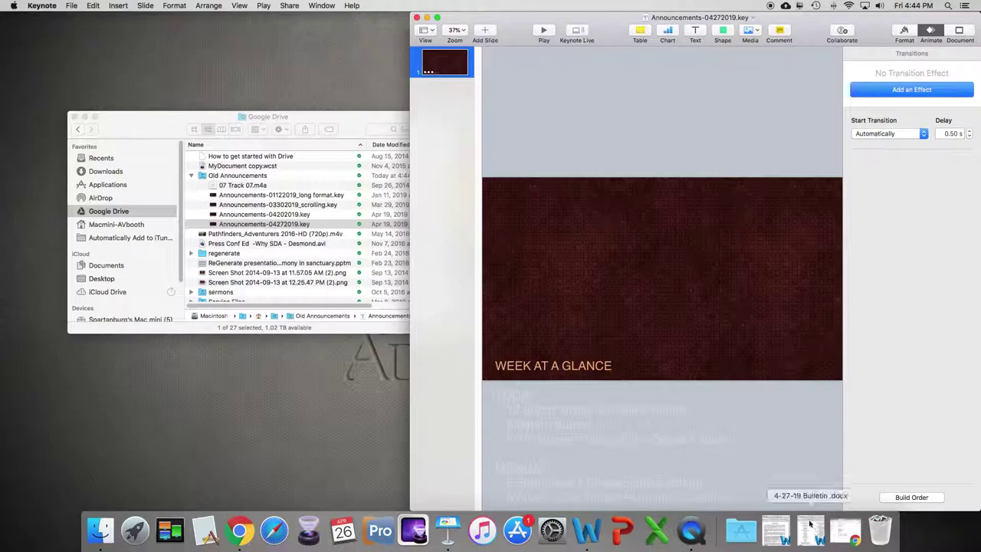
left_click(806, 528)
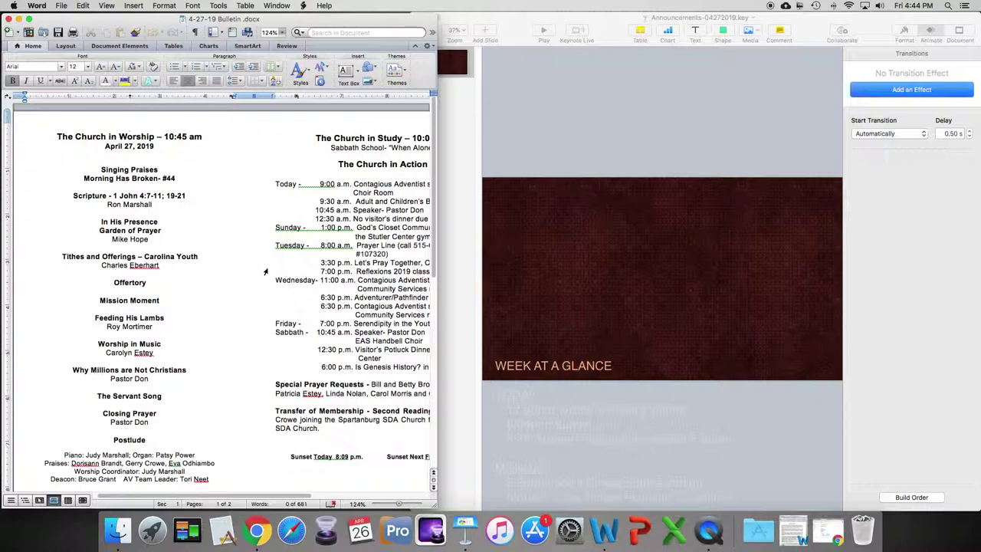
left_click(257, 531)
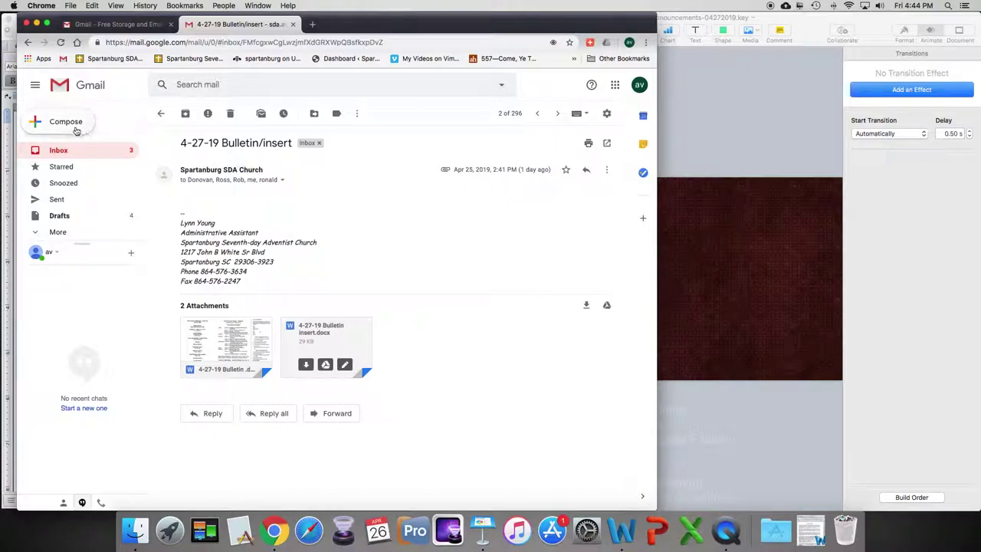
left_click(75, 151)
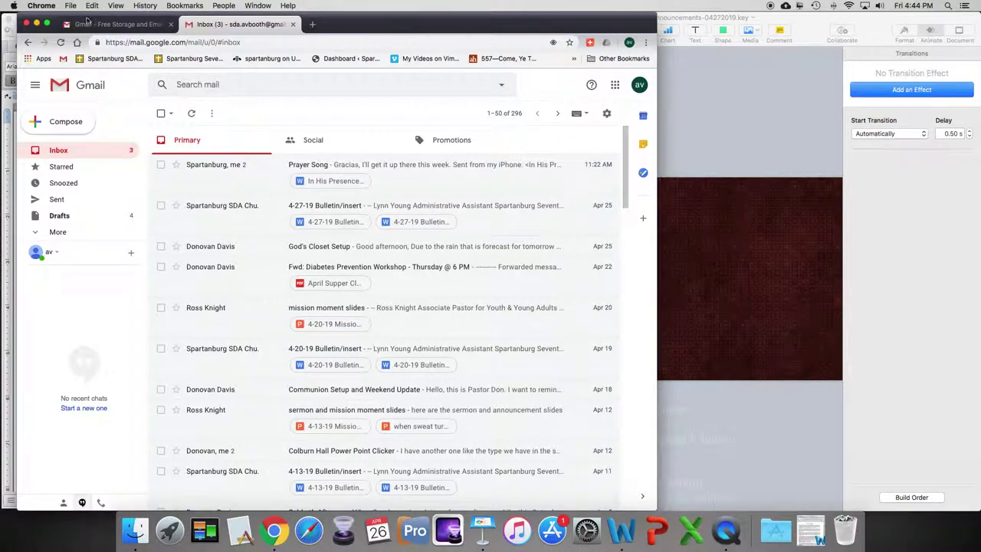
left_click(47, 24)
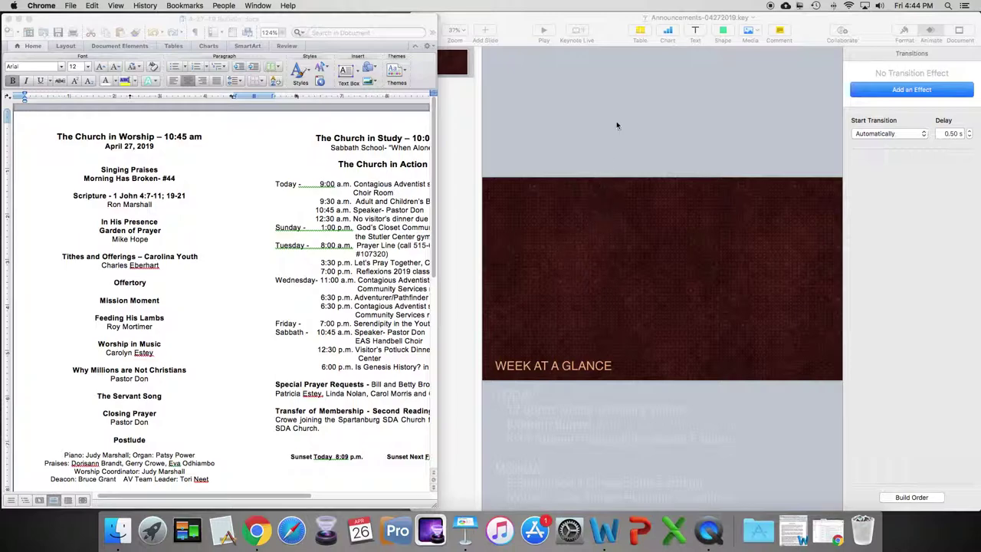
Preview the Week at a Glance text's Move animation and lengthen it from 59.75 to 60.00 seconds.
left_click(611, 25)
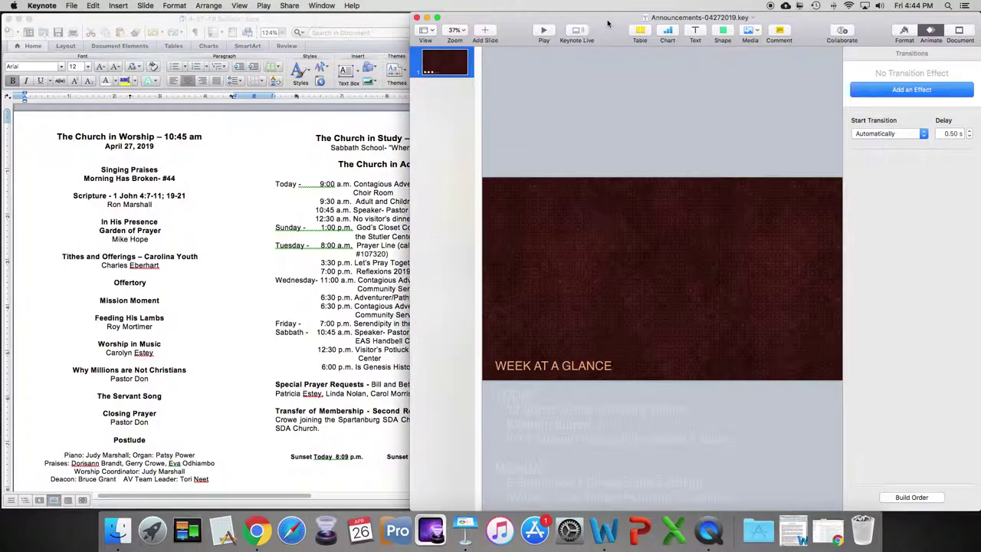
left_click(580, 368)
left_click_drag(580, 368, 578, 213)
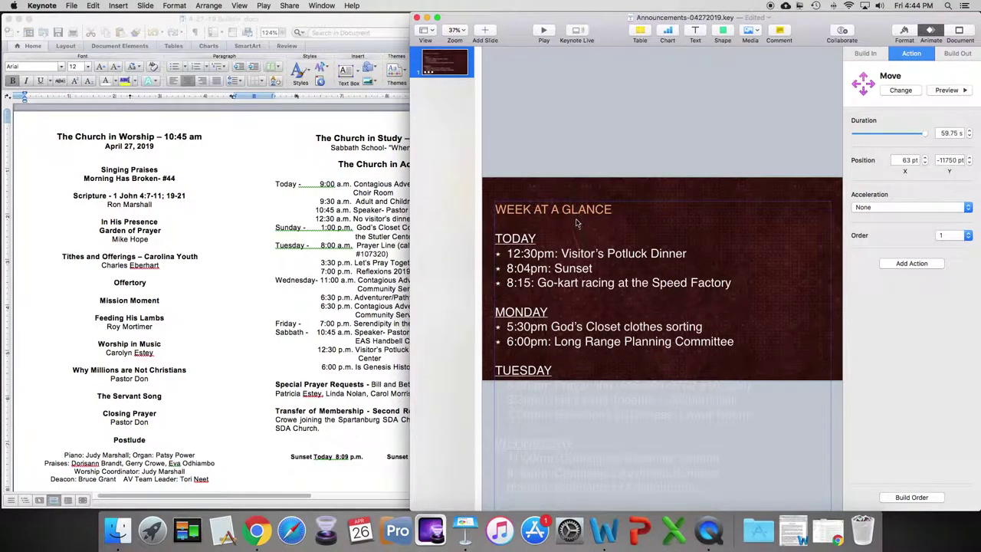
left_click_drag(574, 209, 576, 370)
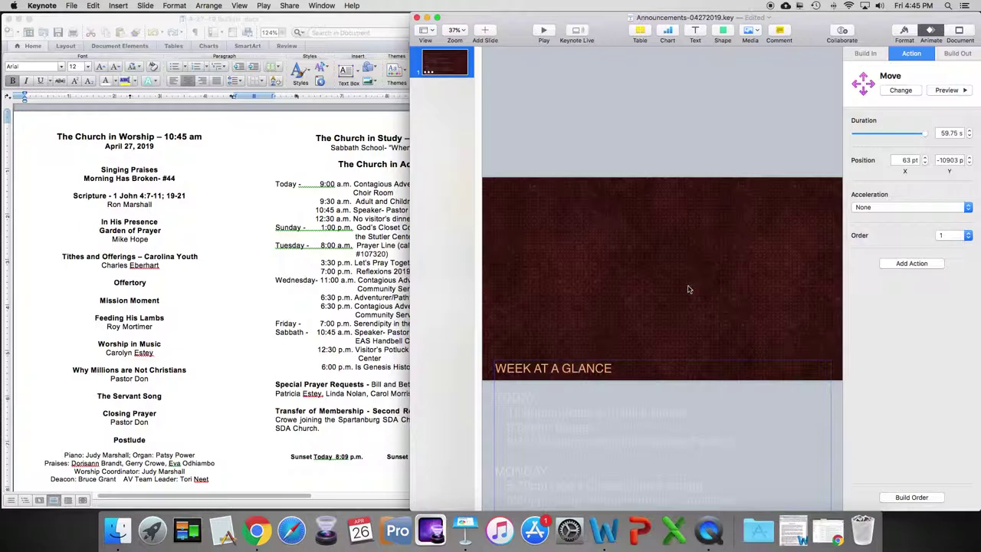
left_click(946, 92)
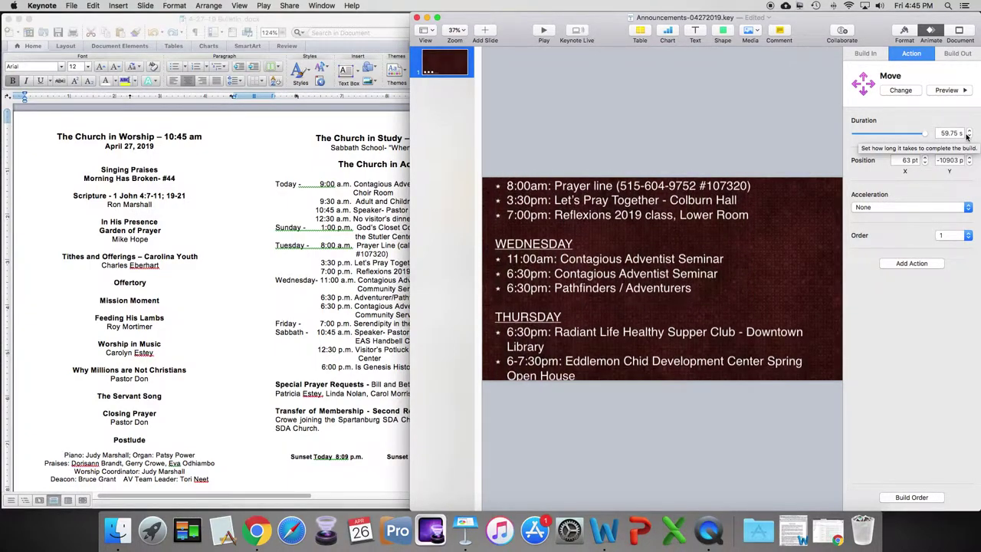
left_click(969, 131)
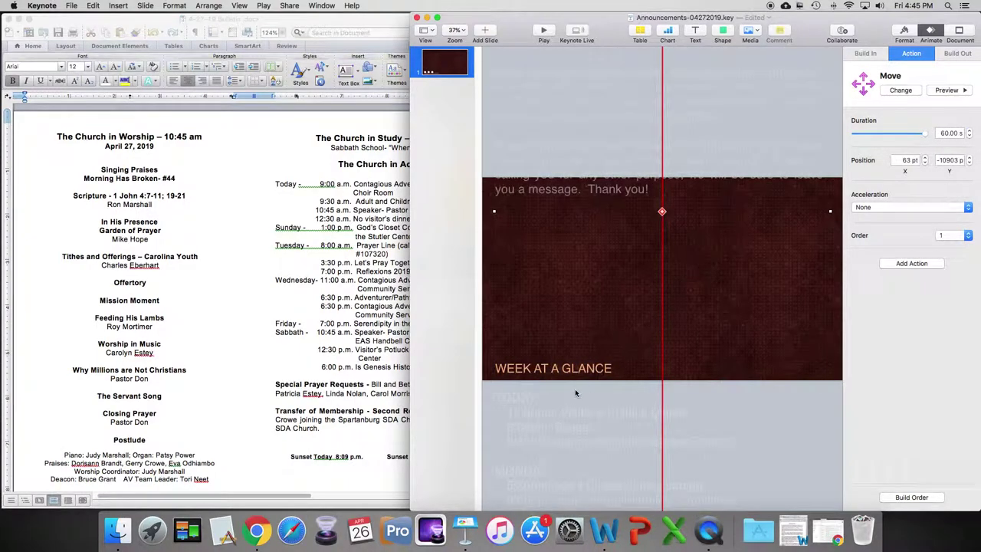
Shift the Move animation's end position from y -10884 pt to -10914 pt.
left_click_drag(568, 374, 565, 373)
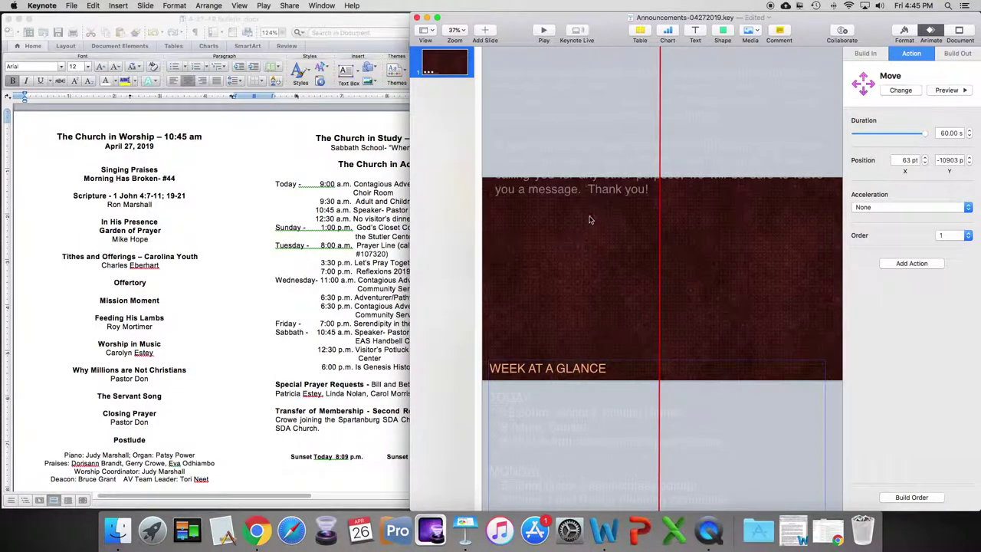
mouse_move(589, 189)
left_mouse_down()
mouse_move(589, 261)
mouse_move(588, 194)
left_mouse_up()
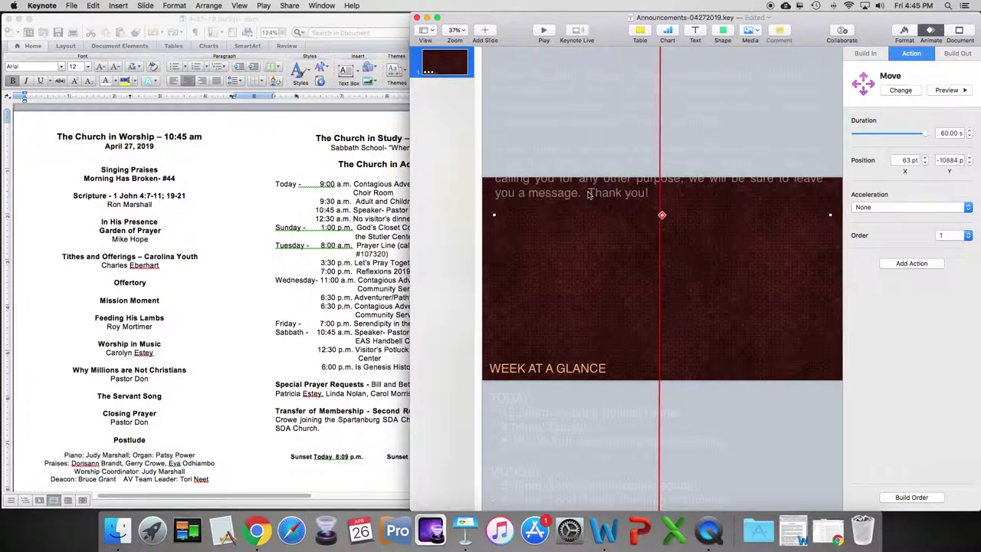
left_click_drag(592, 194, 597, 192)
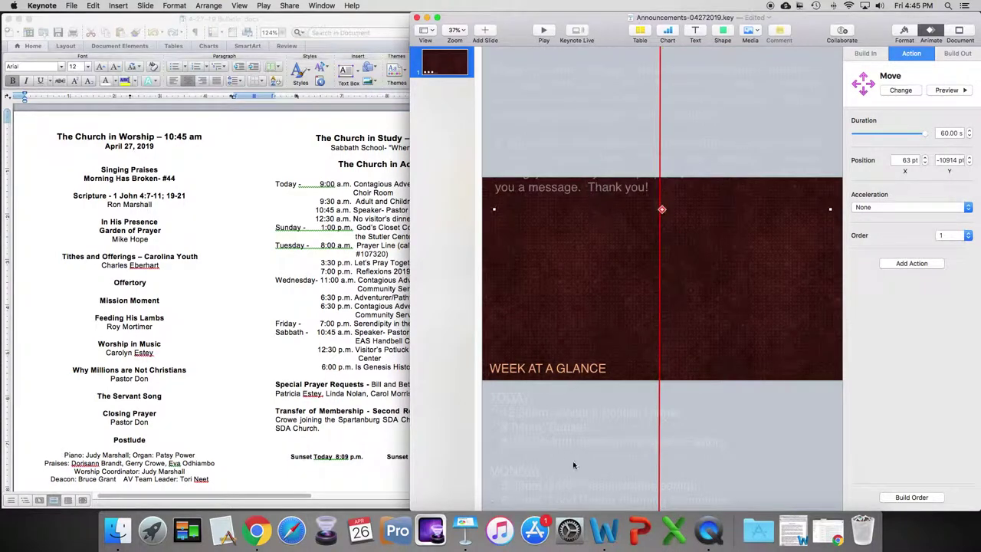
In ProPresenter 6, dismiss the update notice, play the Announcements cue, and open its options menu.
left_click(393, 538)
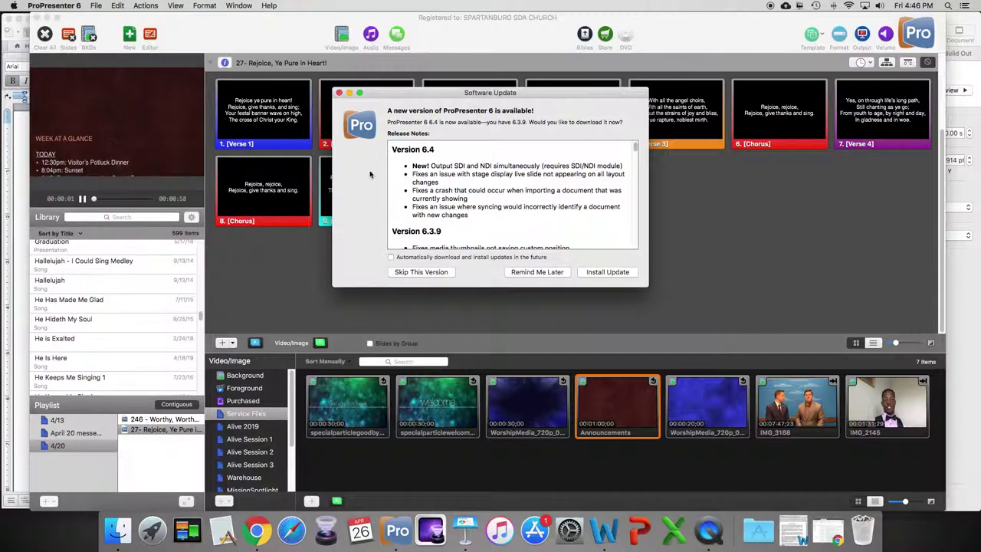
left_click(414, 272)
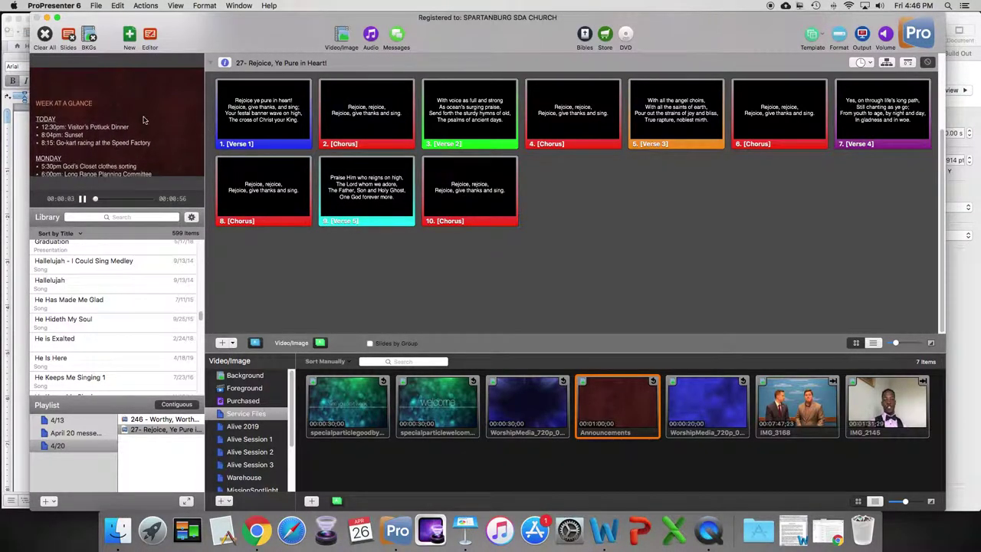
left_click(83, 198)
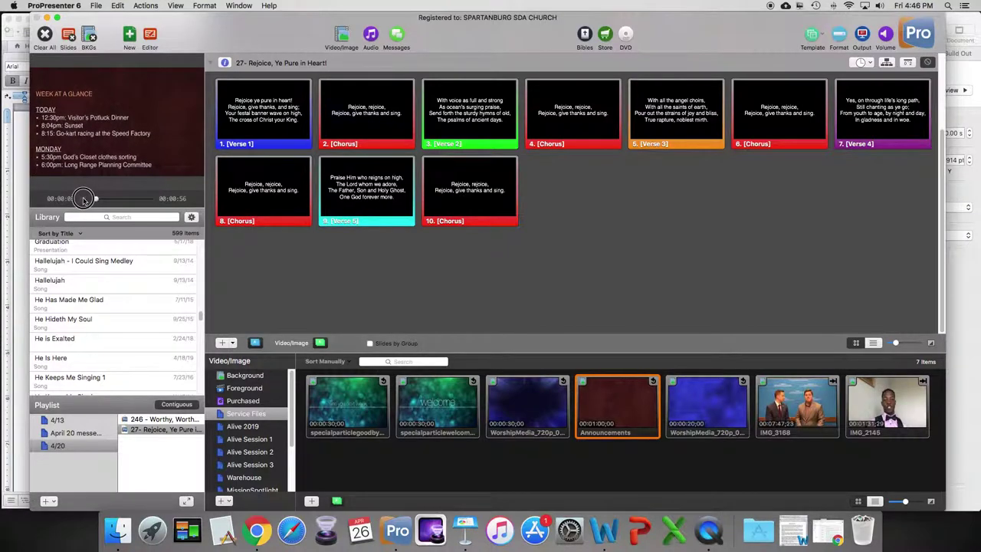
right_click(623, 407)
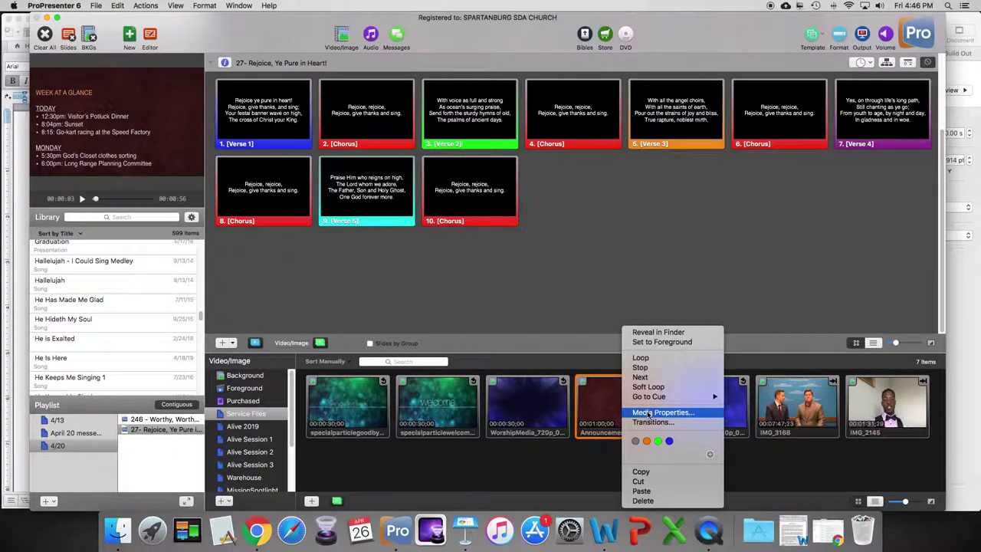
Review the Announcements video's Media Properties, close the inspector, and clear the video from output.
left_click(648, 414)
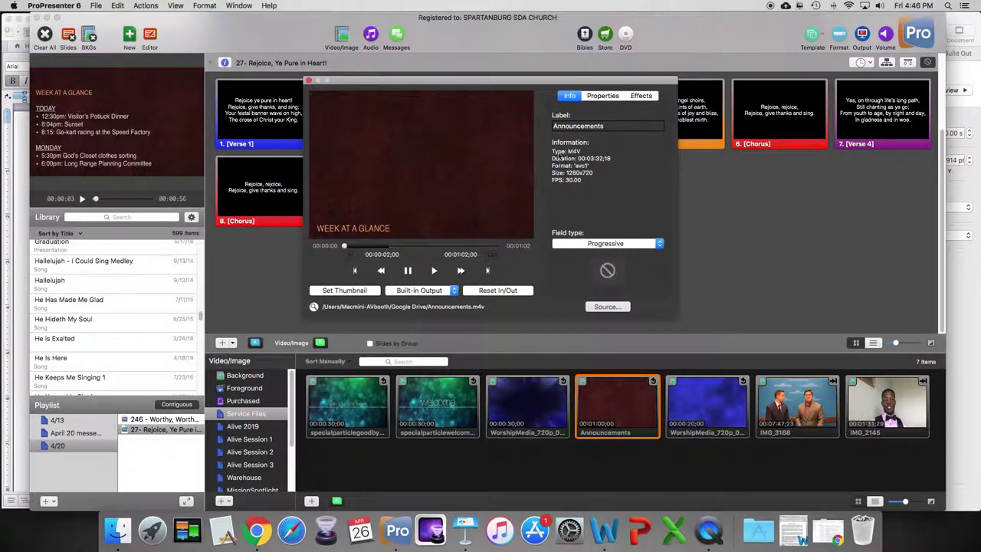
left_click(606, 98)
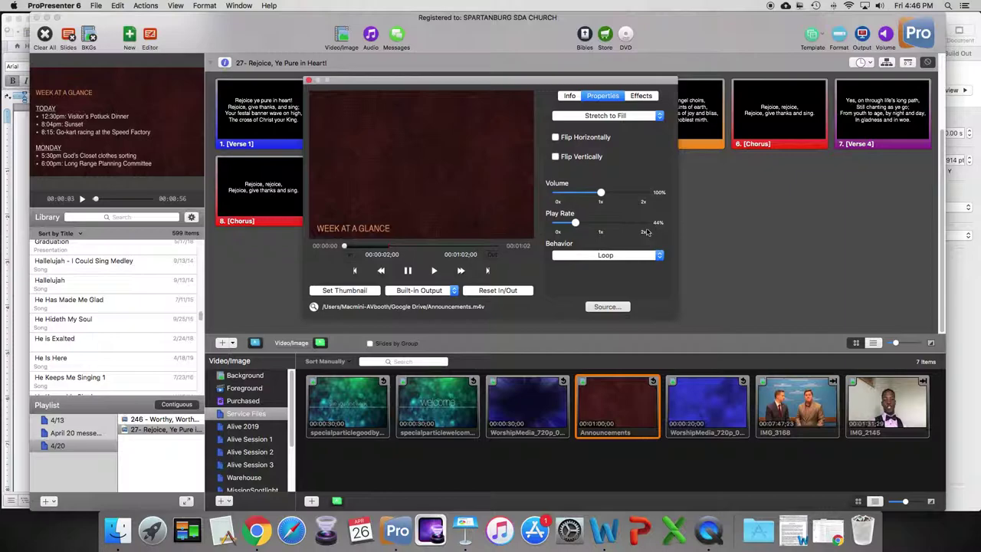
left_click(308, 82)
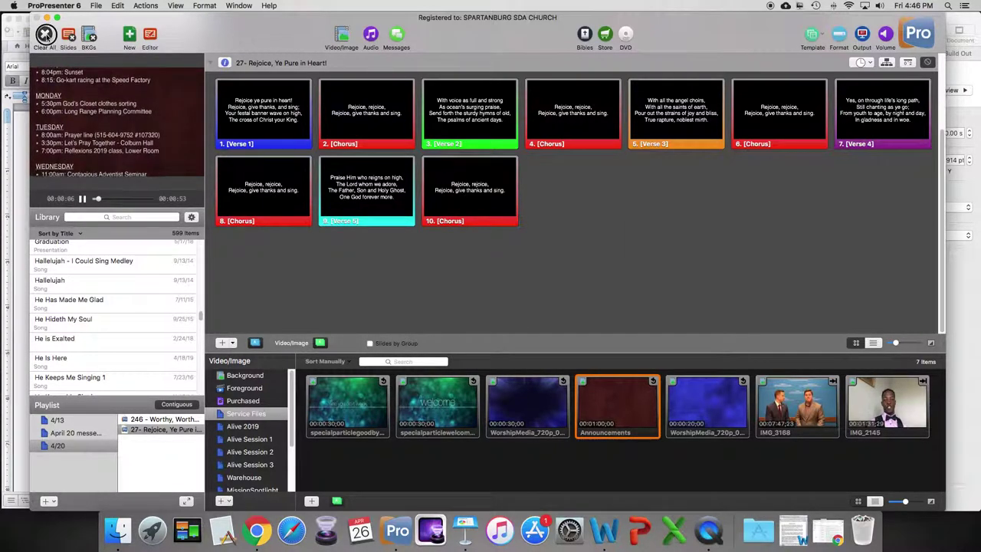
left_click(44, 34)
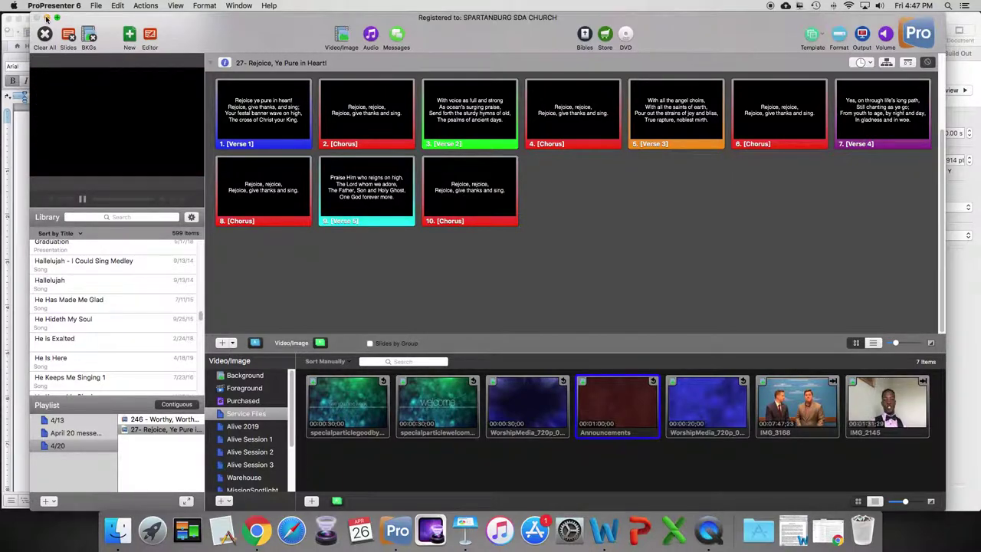
Move the WEEK AT A GLANCE text box up to show TODAY, MONDAY and TUESDAY lines.
left_click(47, 17)
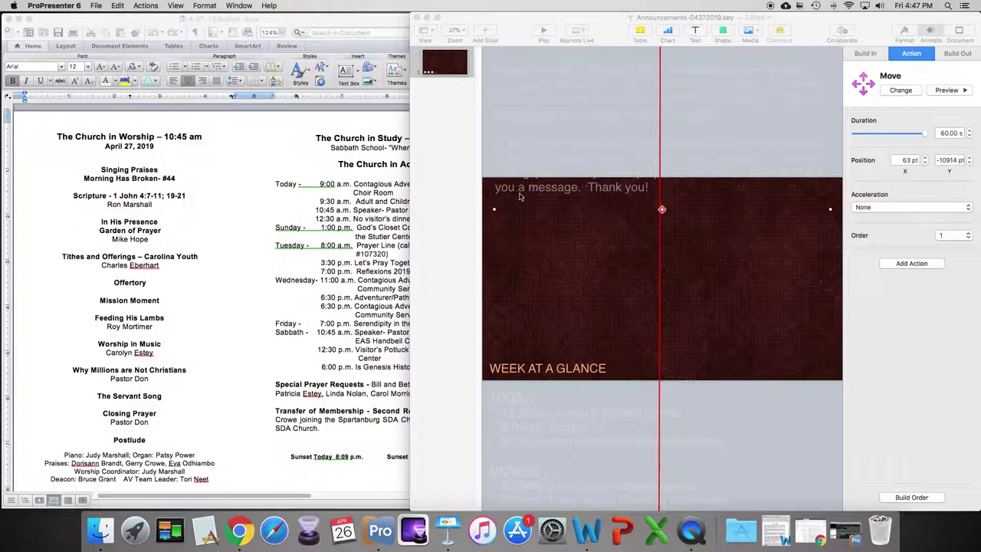
left_click(556, 370)
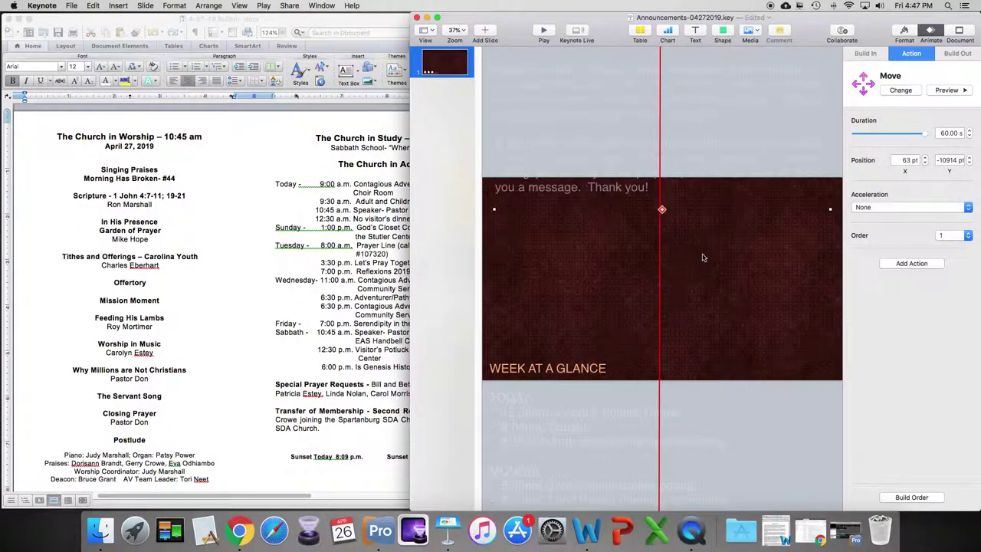
left_click_drag(571, 376, 558, 202)
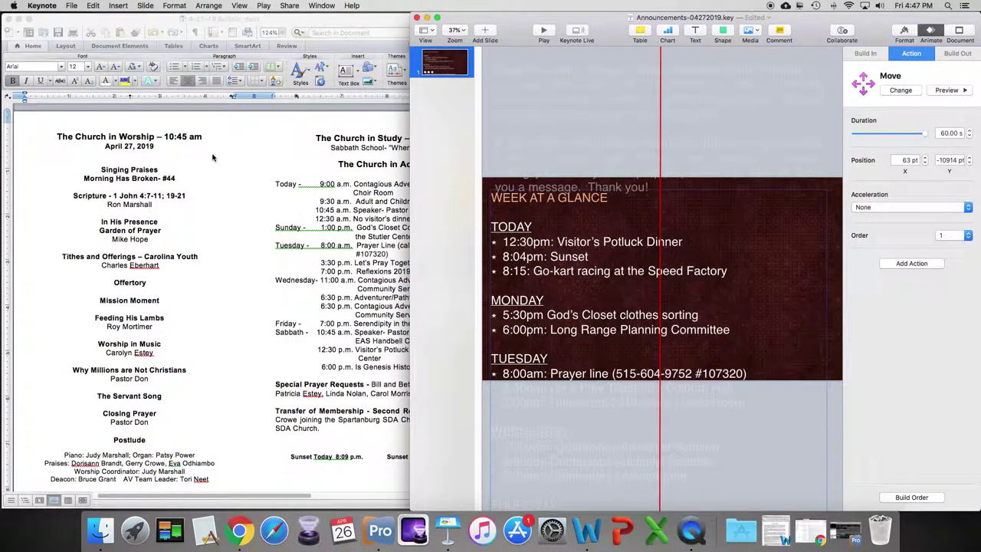
left_click_drag(207, 497, 386, 497)
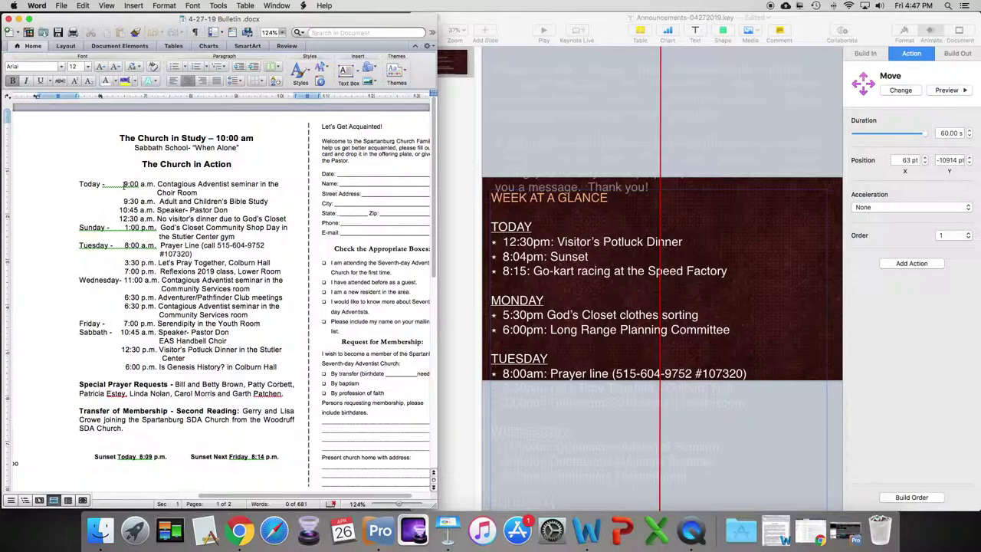
Select the Word schedule from 9:00 a.m. to Colburn Hall, then raise the slide text to ANNOUNCEMENTS.
left_click_drag(124, 184, 277, 368)
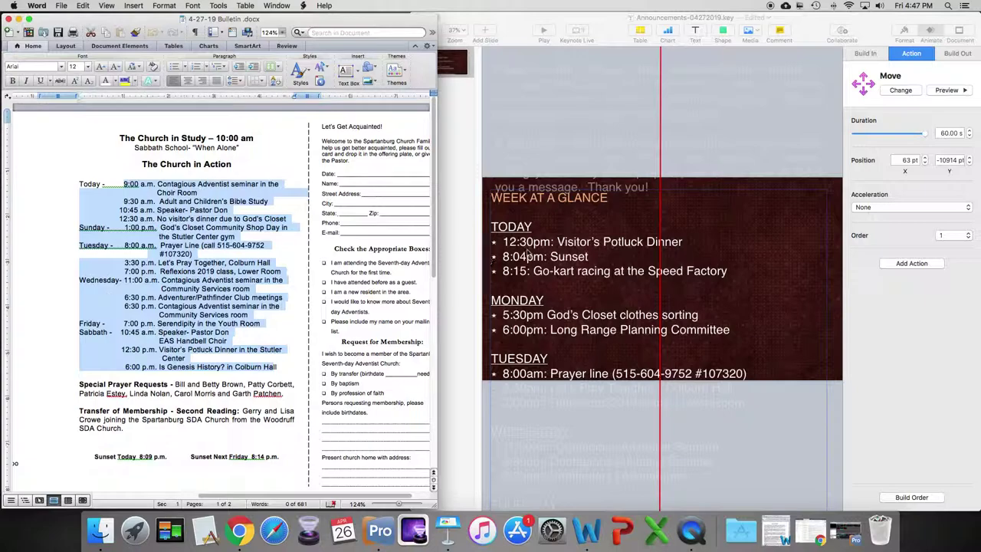
left_click(617, 275)
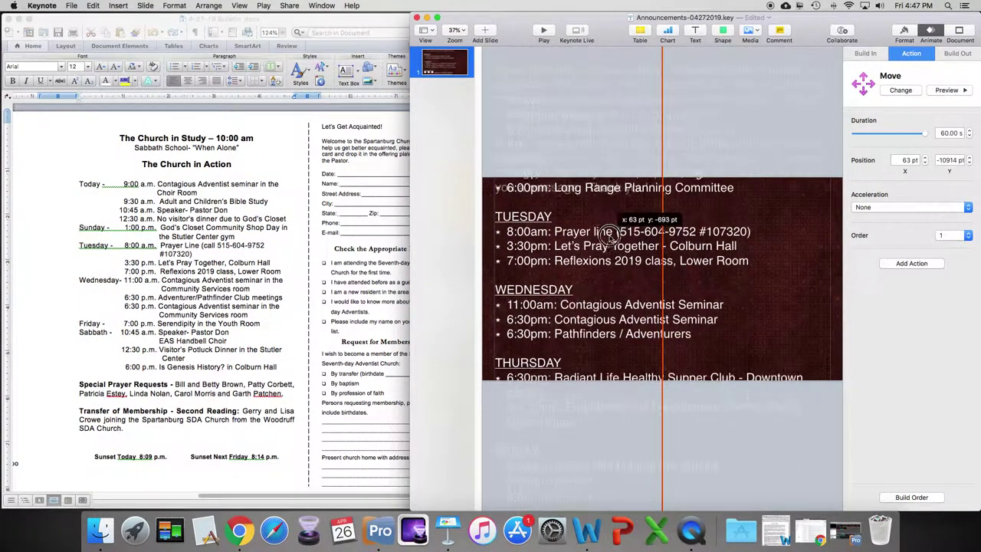
left_click_drag(610, 301, 596, 246)
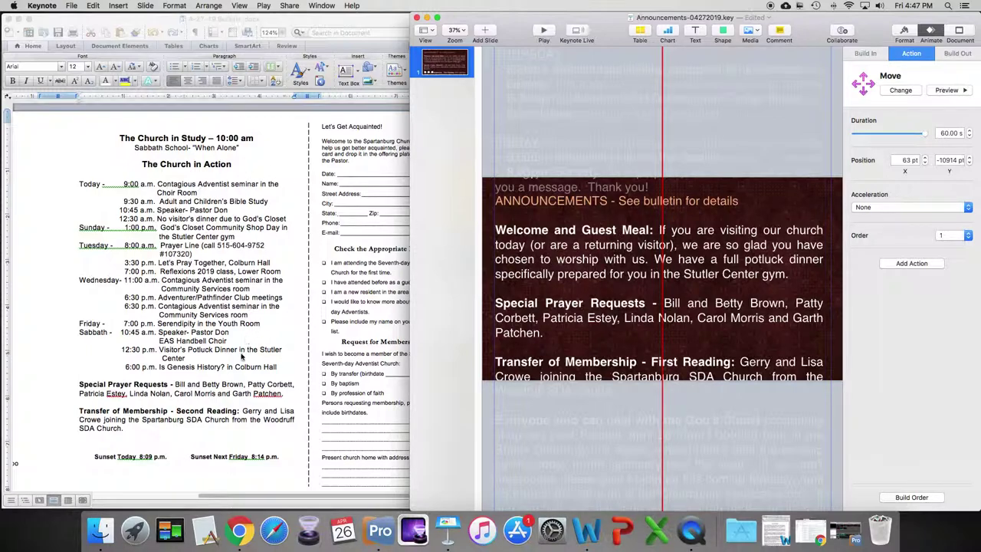
Copy the Special Prayer Requests and Transfer of Membership paragraphs from the Word bulletin.
left_click(81, 388, "shift")
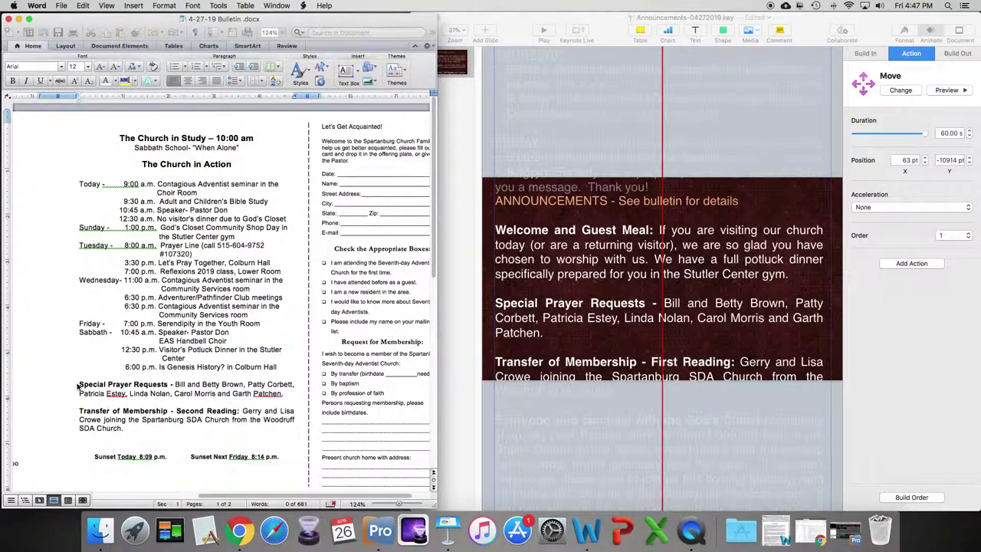
left_click_drag(80, 385, 128, 427)
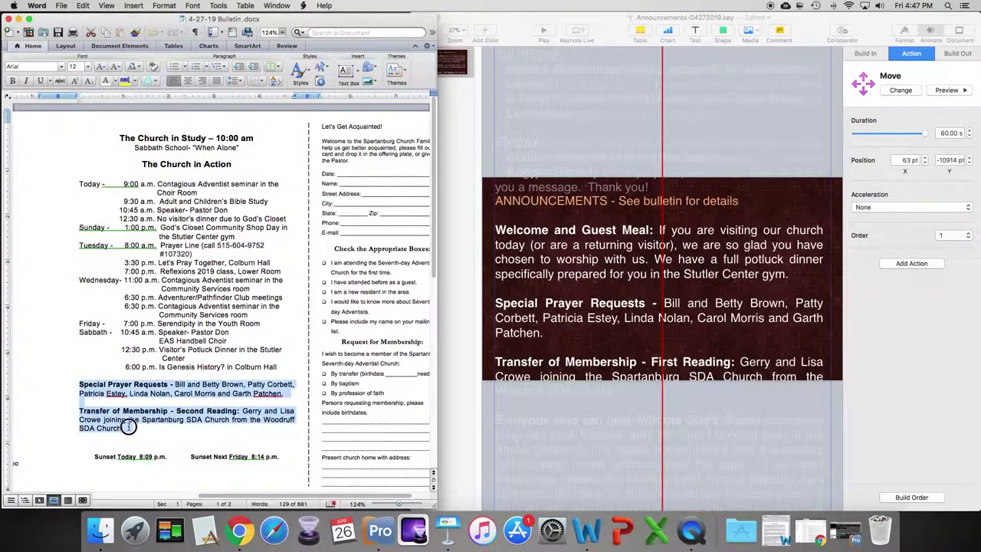
right_click(128, 427)
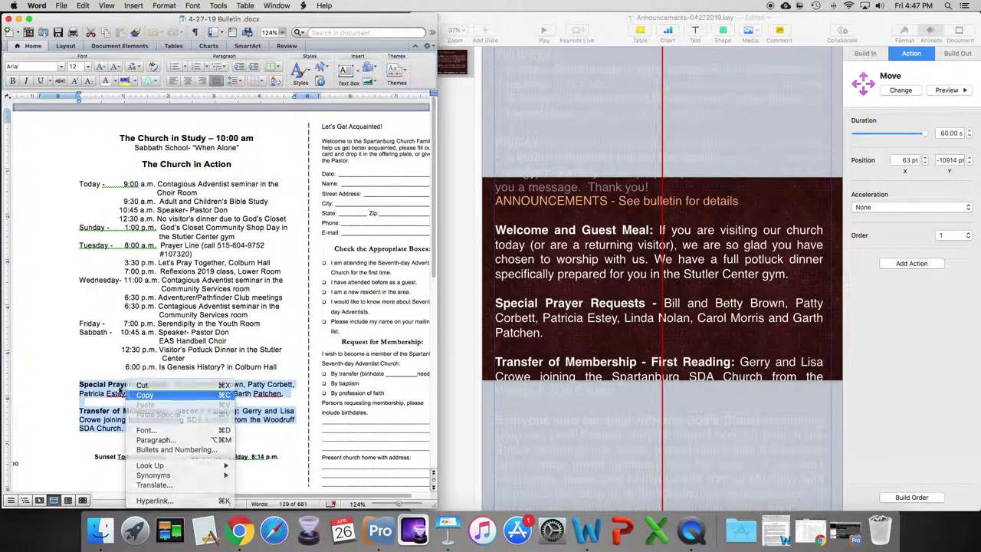
left_click(138, 457)
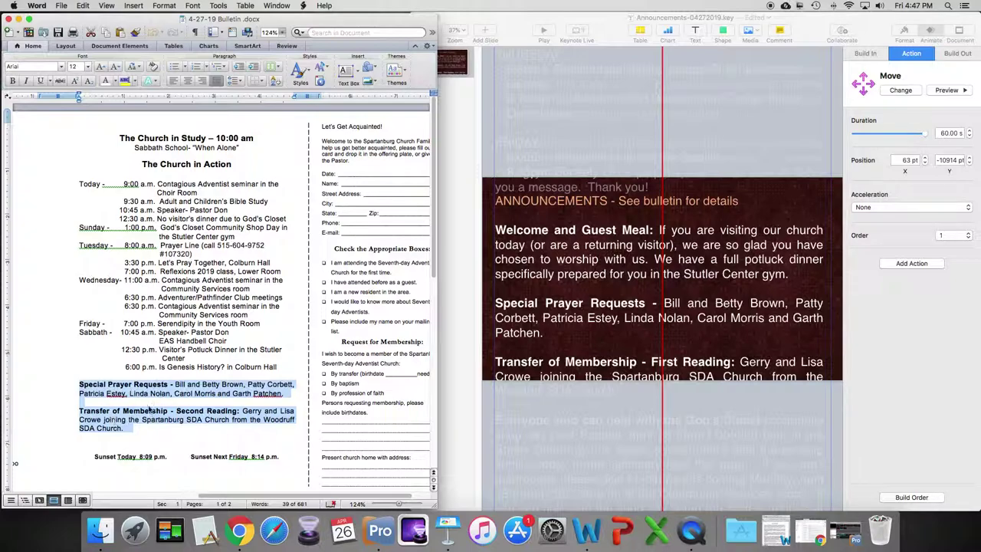
left_click(636, 295)
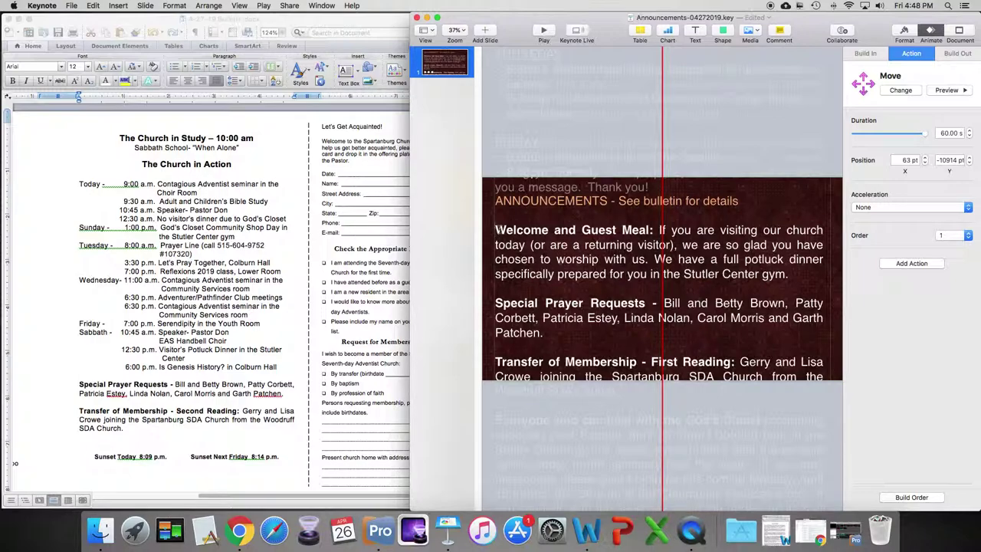
Replace the slide's old paragraphs from Welcome and Guest Meal onward with the copied bulletin paragraphs.
key("shift+super+Down")
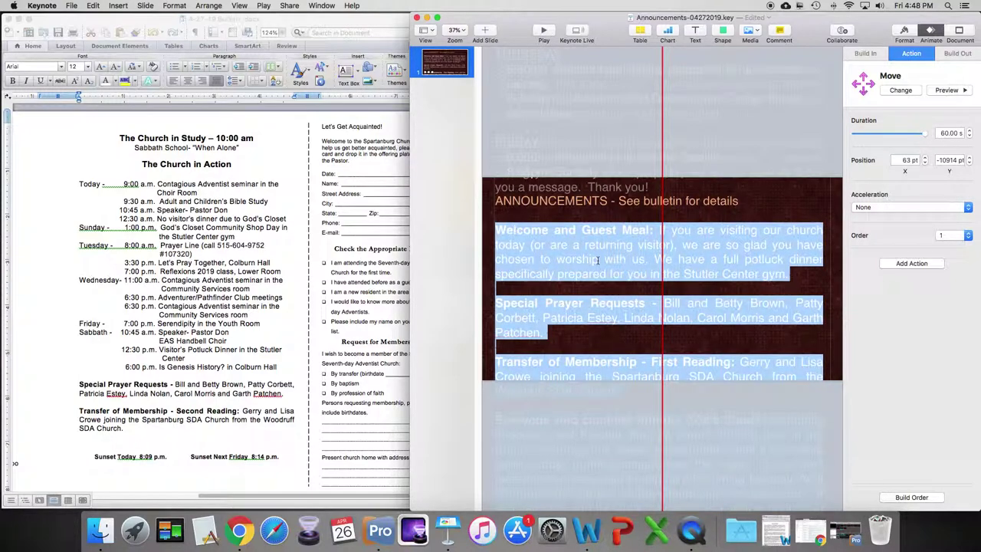
key("BackSpace")
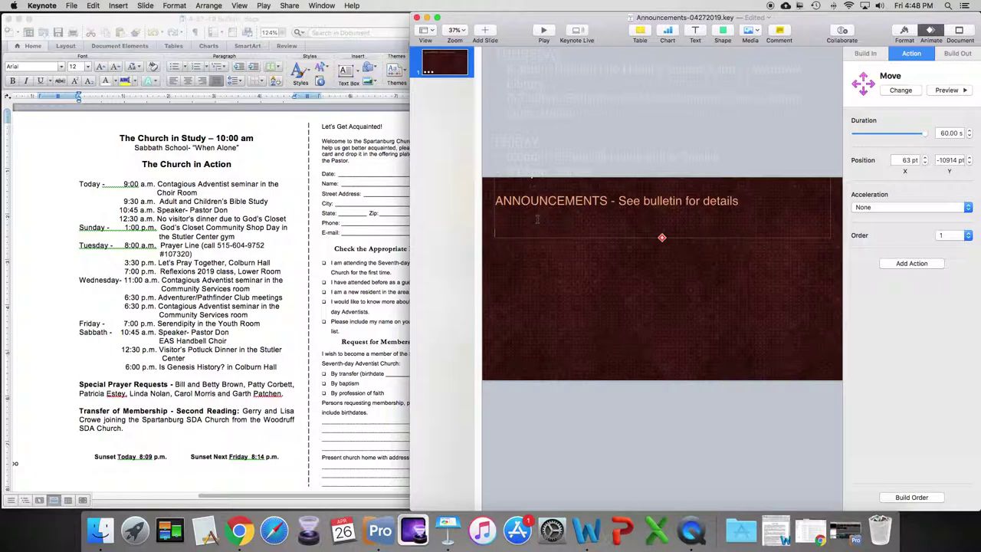
key("BackSpace")
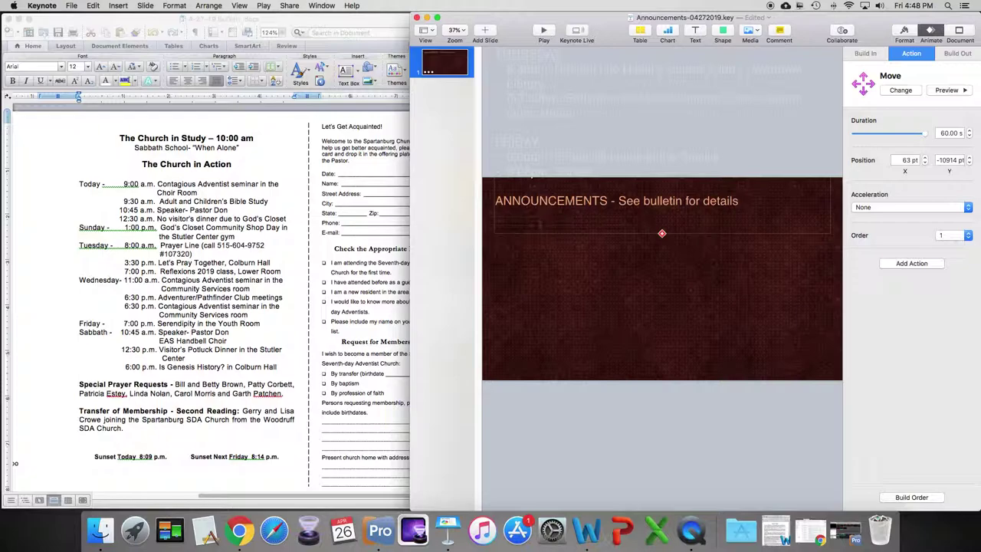
key("super+v")
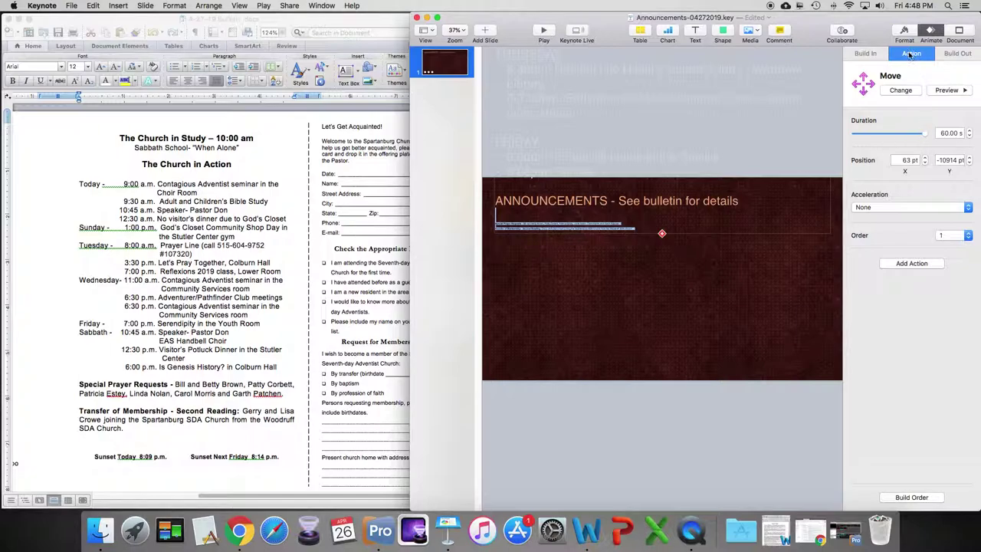
Make the pasted Special Prayer Requests and Transfer of Membership text white.
left_click(906, 33)
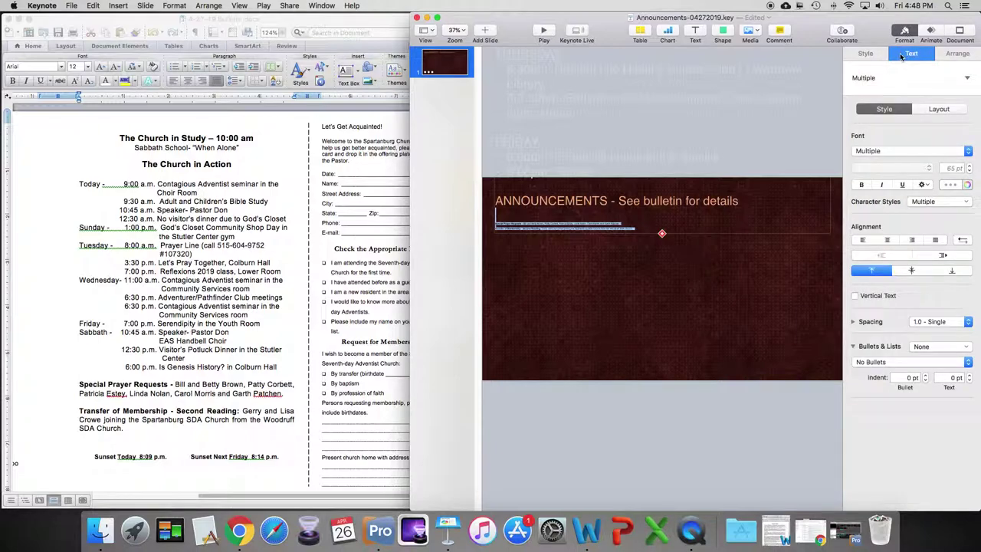
left_click(967, 186)
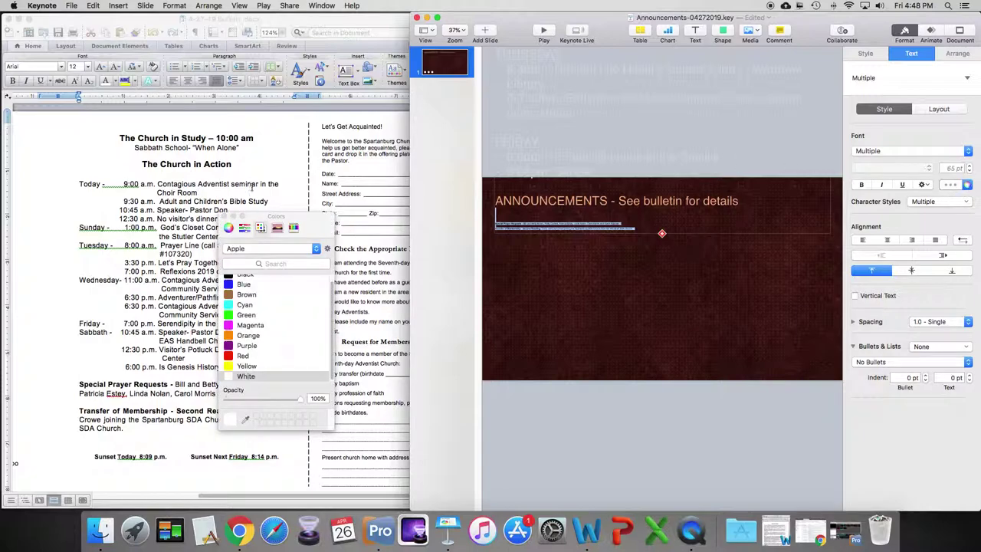
left_click(229, 379)
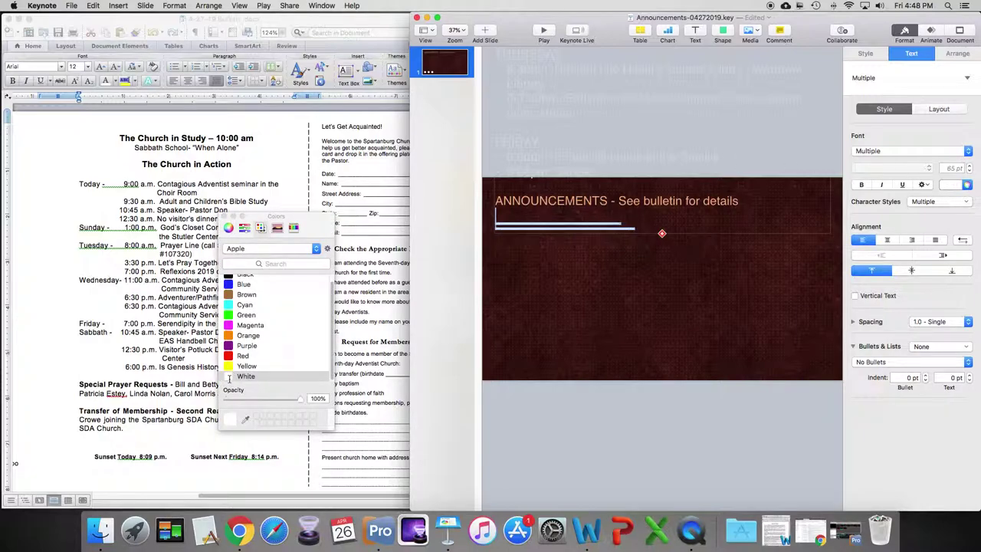
left_click(224, 217)
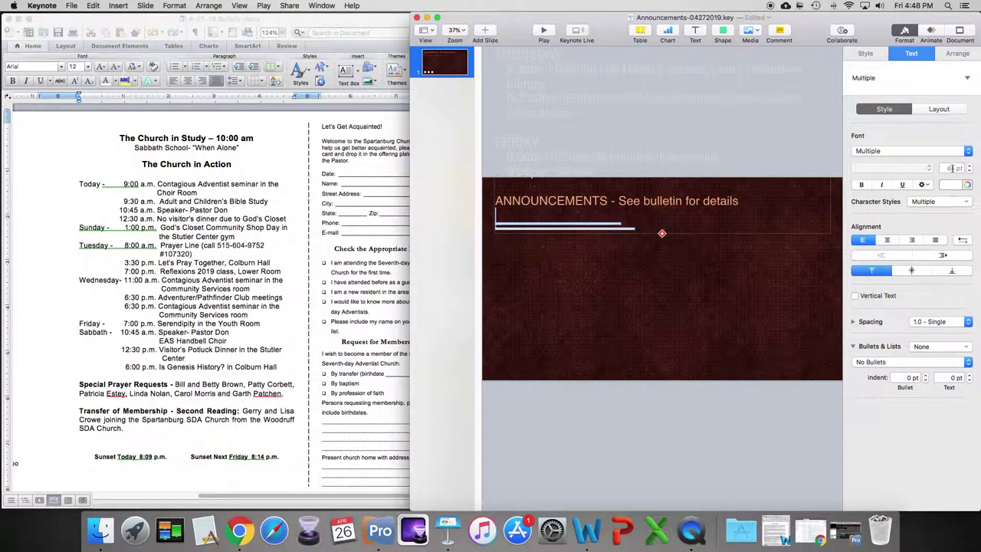
Set that text to Helvetica at 65 pt.
left_click(970, 168)
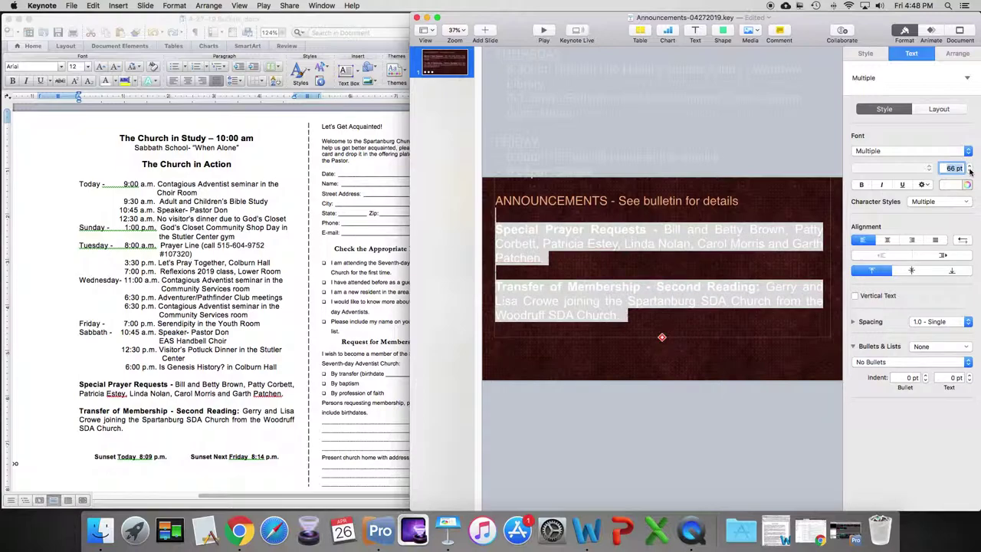
left_click(971, 172)
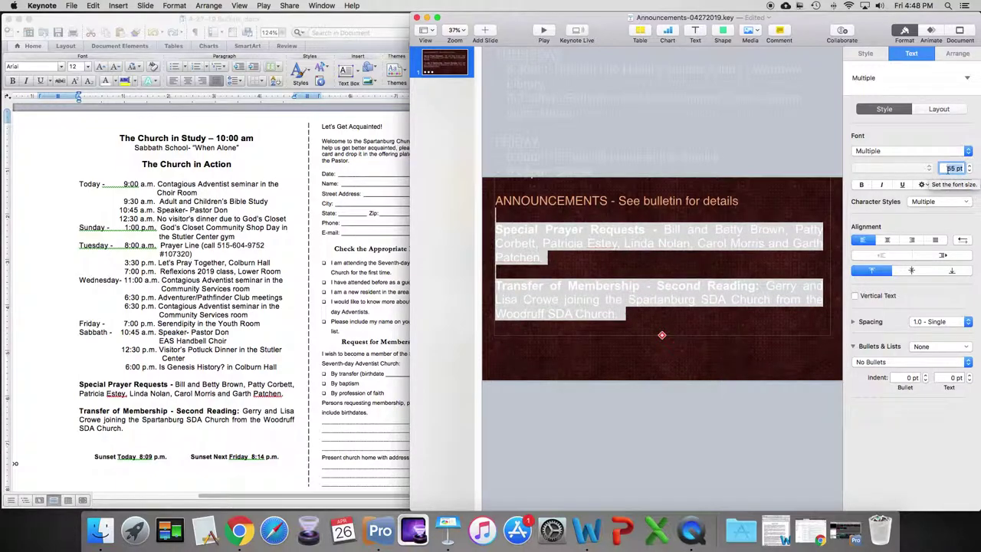
left_click(966, 151)
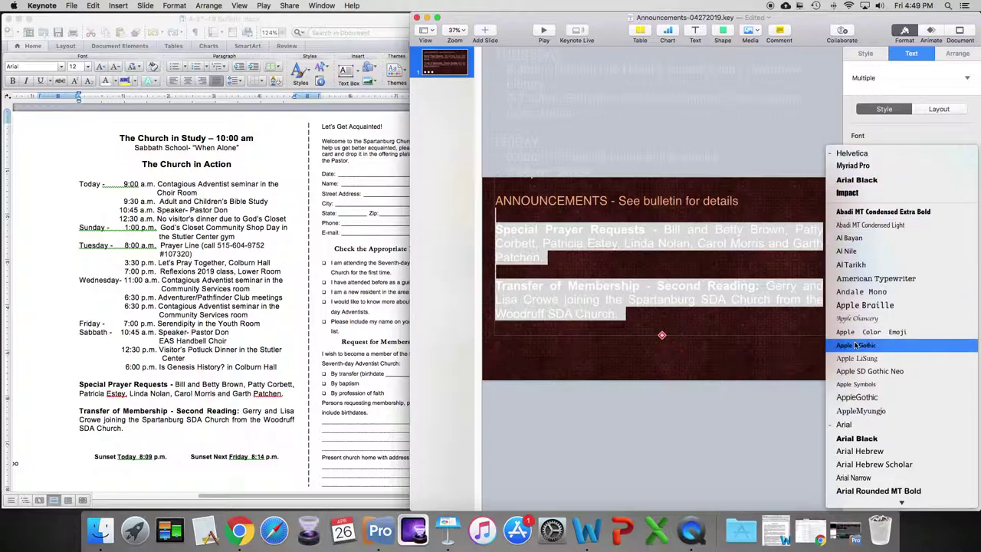
left_click(861, 152)
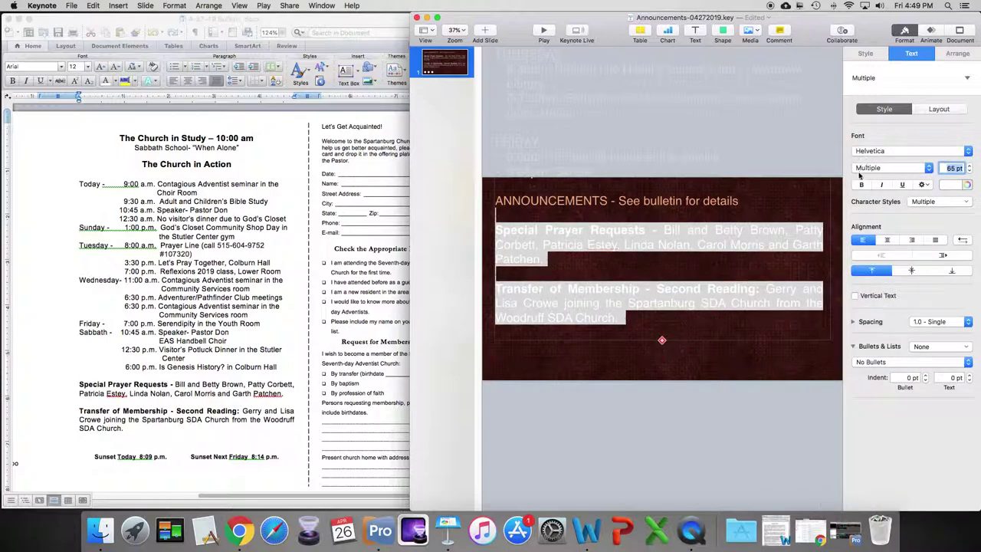
left_click(618, 337)
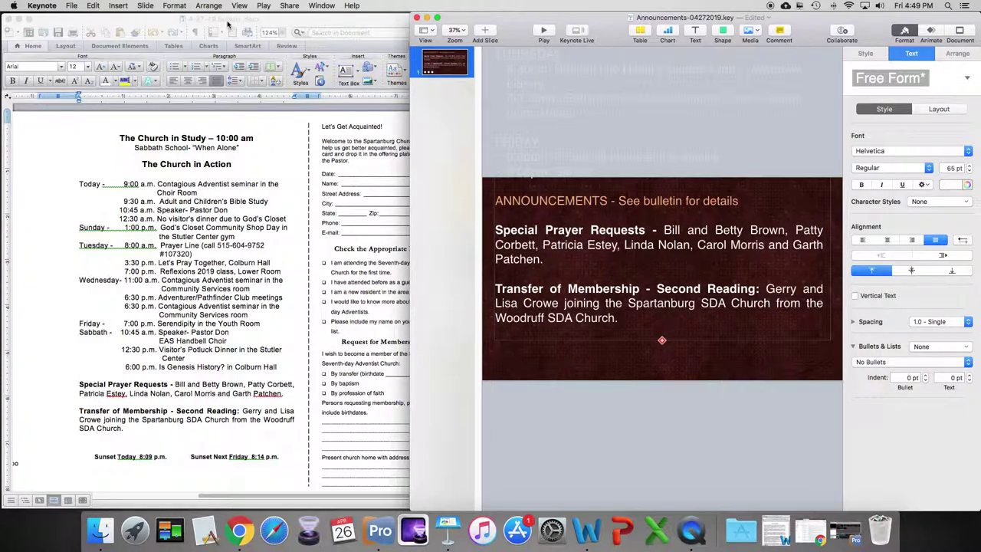
In the bulletin insert, delete the 'Church Action continued' heading and its blank lines.
left_click(18, 19)
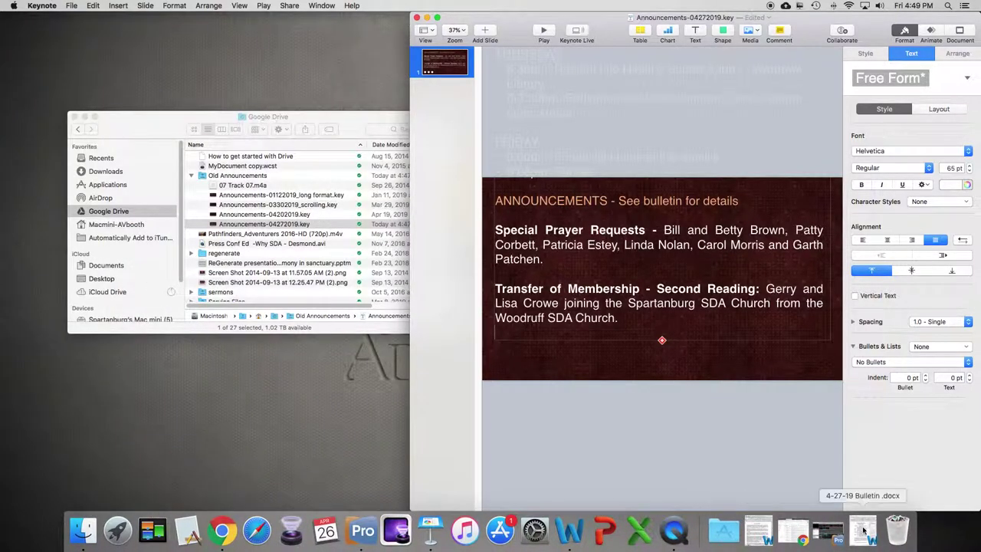
left_click(864, 531)
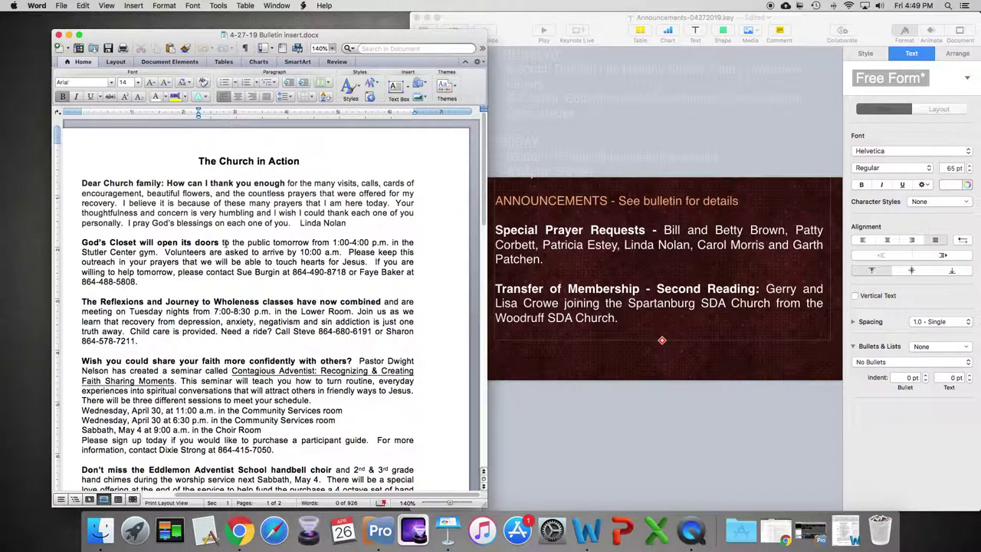
scroll(223, 245, "down", 10)
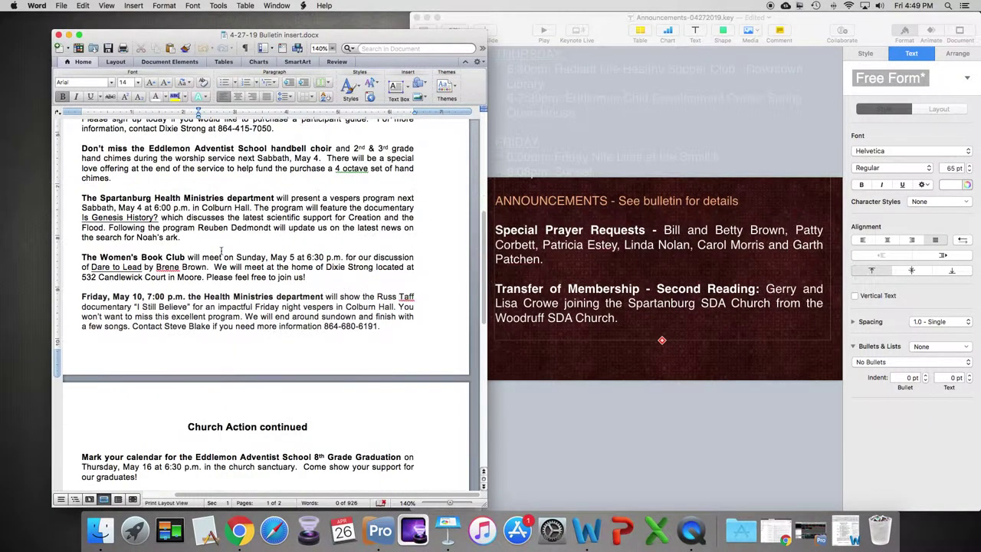
scroll(221, 251, "down", 3)
left_click(81, 370)
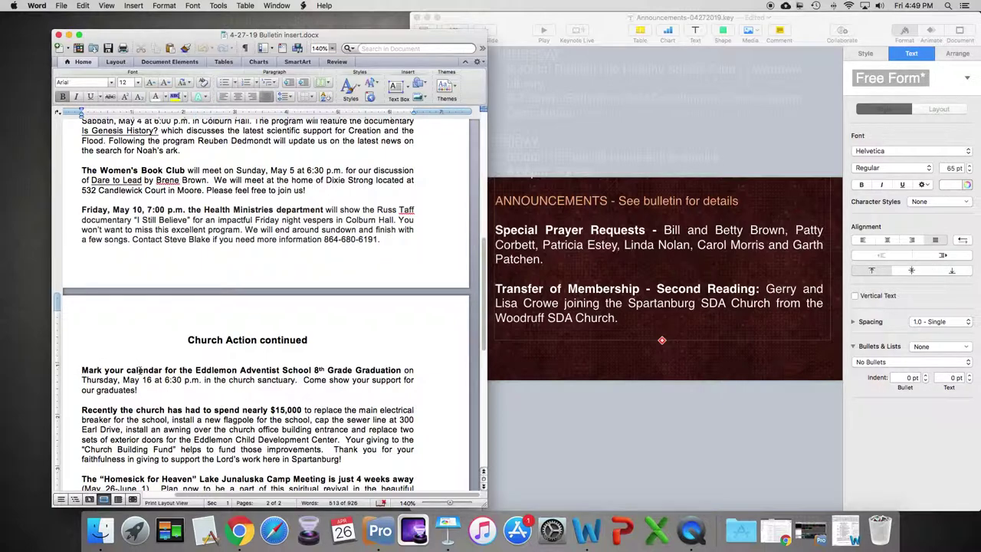
key("shift+Left")
key("shift+Up")
key("shift+Up")
key("shift+Up")
key("shift+Up")
key("shift+Up")
key("shift+Down")
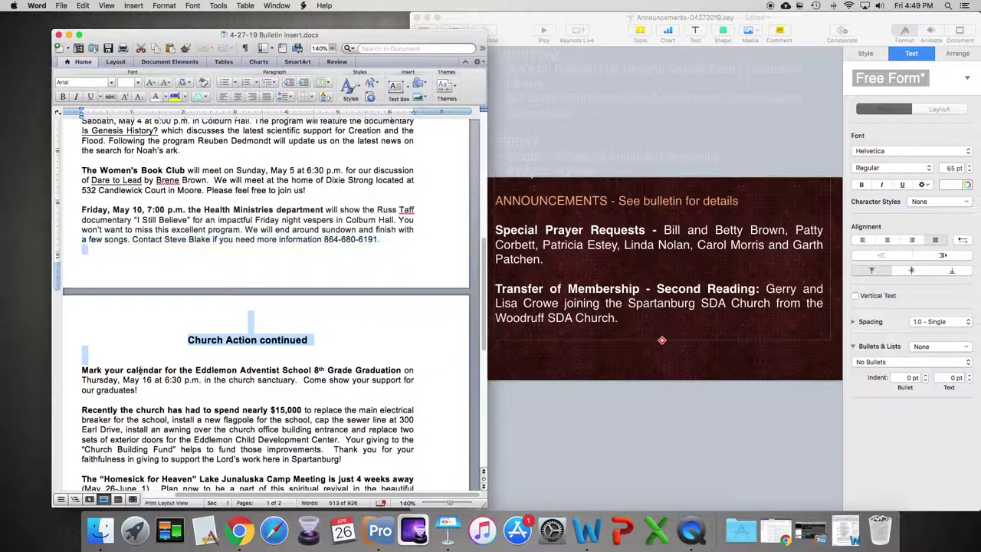
key("shift+Down")
key("BackSpace")
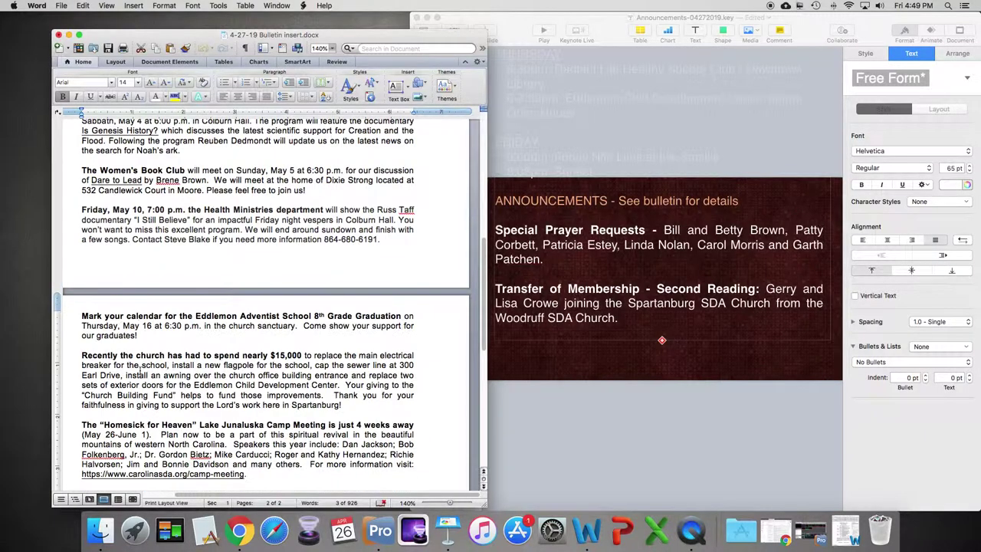
Copy the bulletin text from Dear Church family through the ASAM notice.
scroll(160, 405, "down", 10)
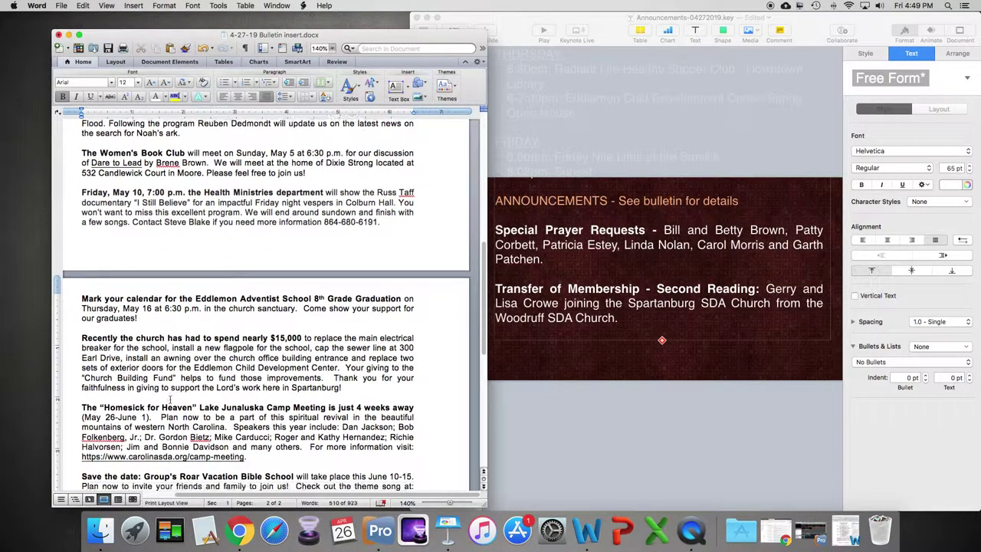
scroll(187, 393, "up", 20)
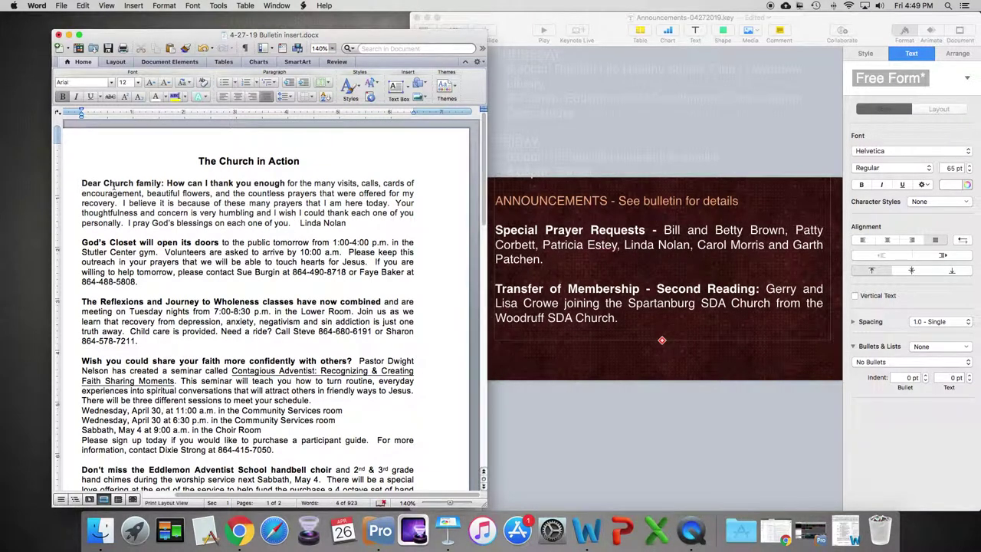
key("shift+Down")
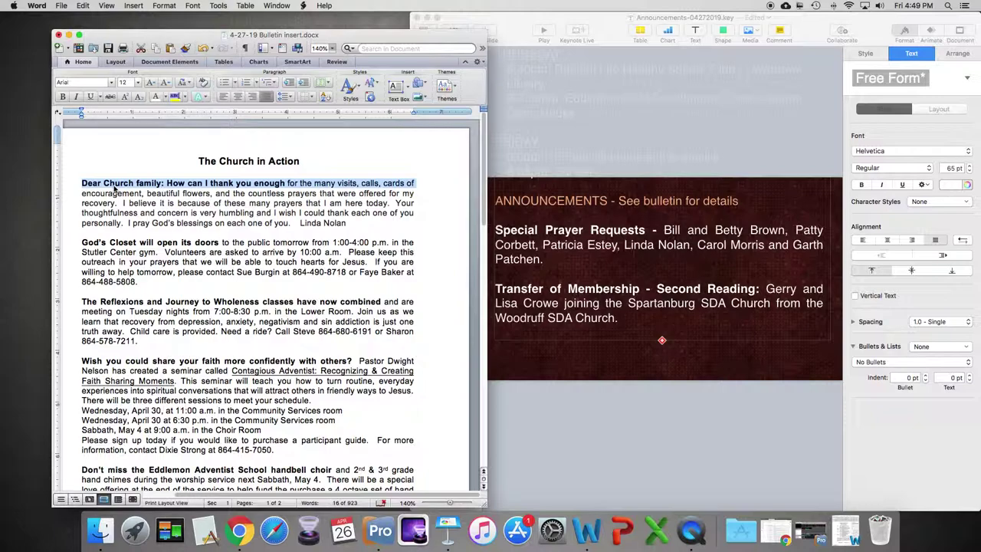
key("shift+Down")
key("shift+Down")
key("shift+Down")
key("shift+Down")
key("shift+Down")
key("shift+Down")
key("shift+Down")
key("shift+Down")
key("shift+Down")
key("shift+Down")
key("shift+Down")
key("shift+Down")
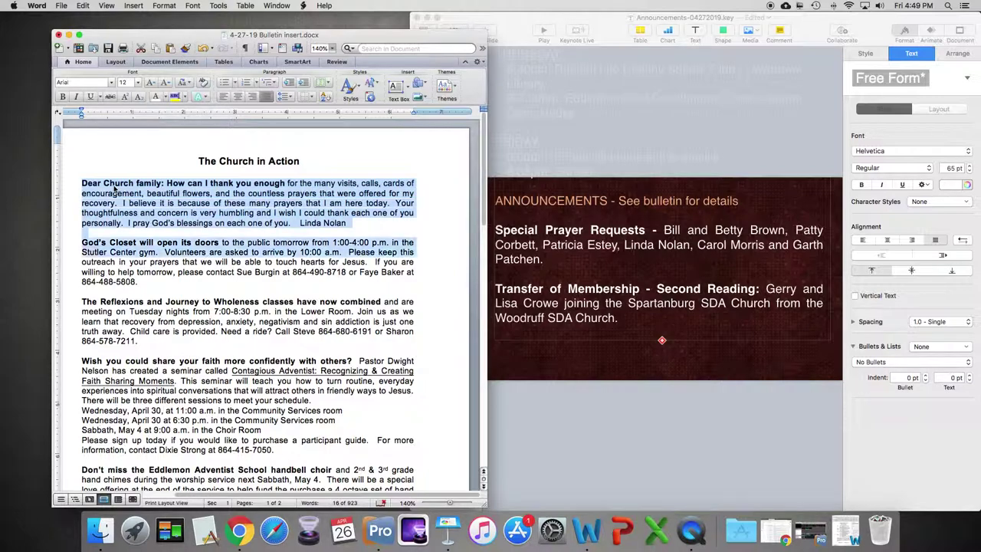
key("shift+Down")
key("shift+Down")
key("shift+Down")
key("shift+Down")
key("shift+Down")
key("shift+Down")
key("shift+Down")
key("shift+Down")
key("shift+Down")
key("shift+Down")
key("shift+Down")
key("shift+Down")
key("shift+Down")
key("shift+Down")
key("shift+Down")
key("shift+Down")
key("shift+Down")
key("shift+Down")
key("shift+Down")
key("shift+Down")
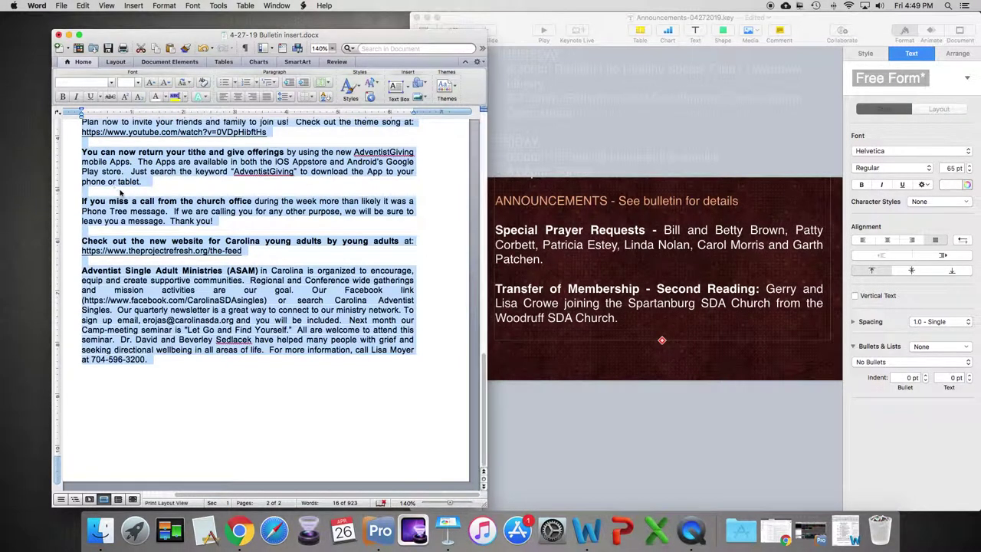
right_click(140, 292)
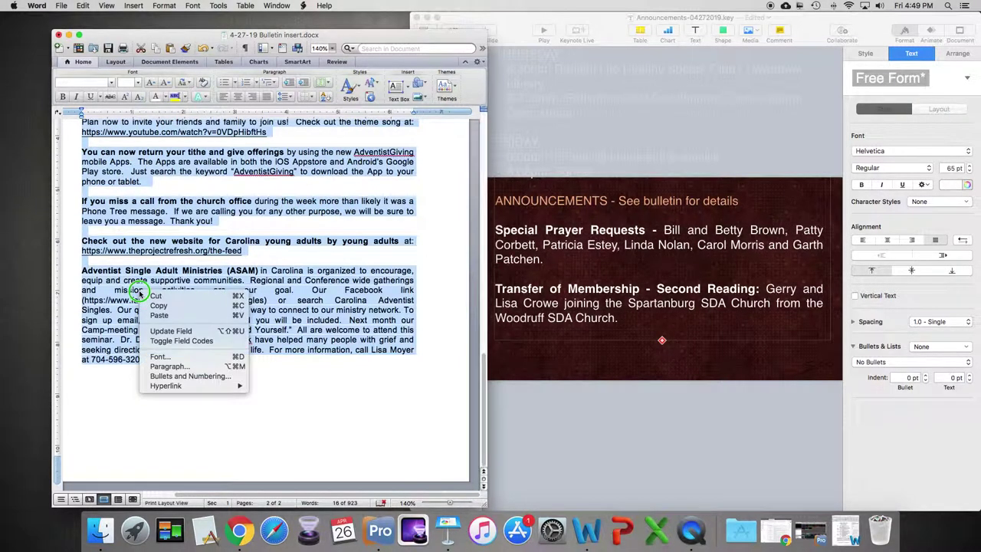
left_click(154, 306)
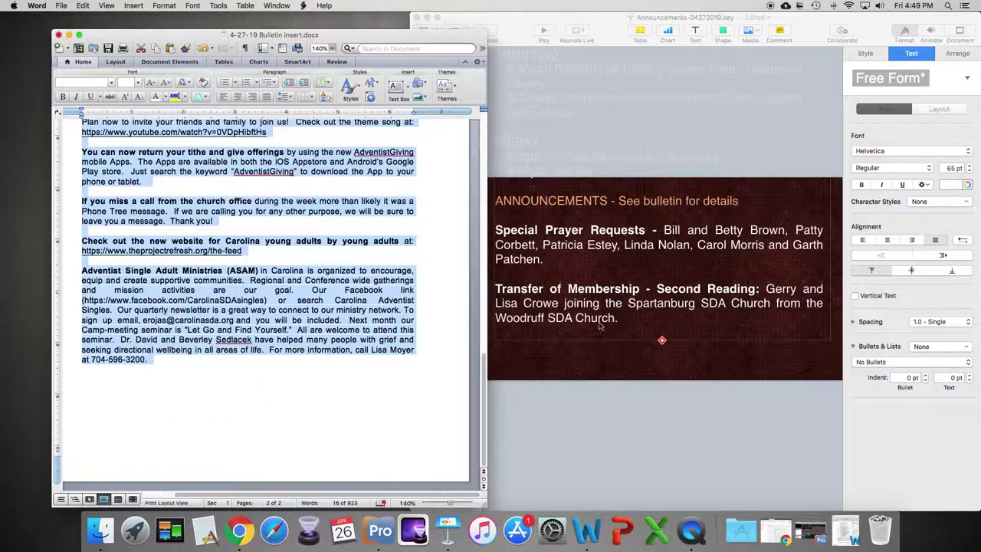
left_click(630, 330)
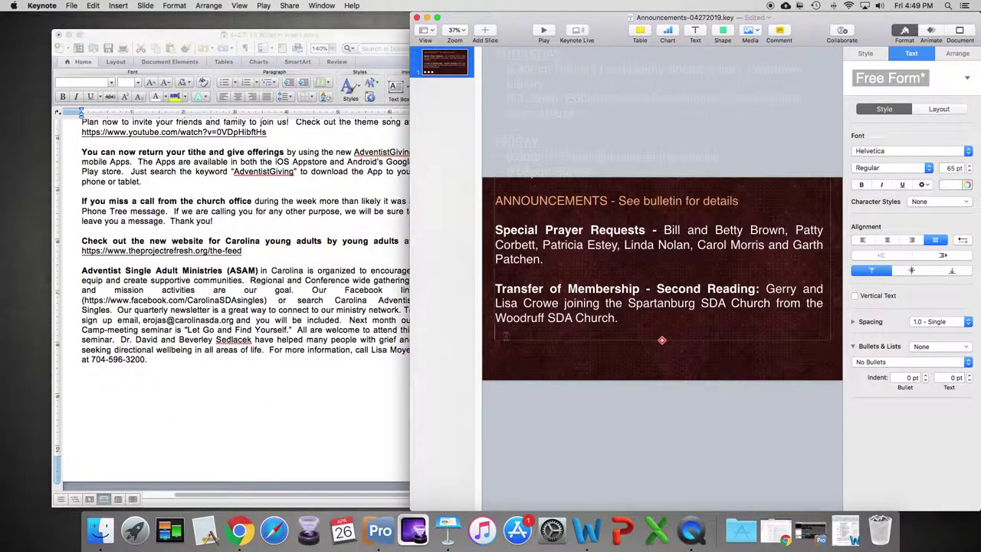
Paste the bulletin text on a new line below Woodruff SDA Church and make it white.
key("Return")
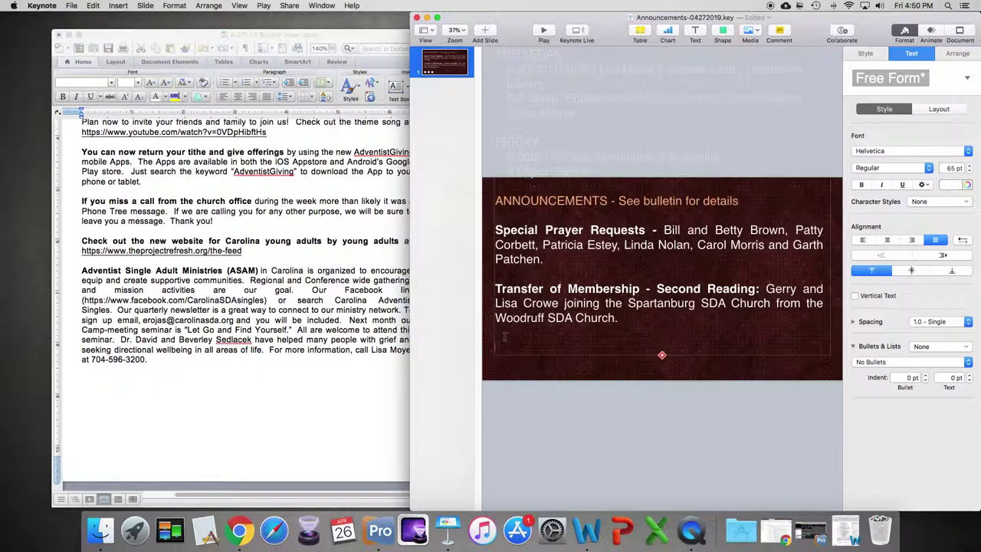
key("super+v")
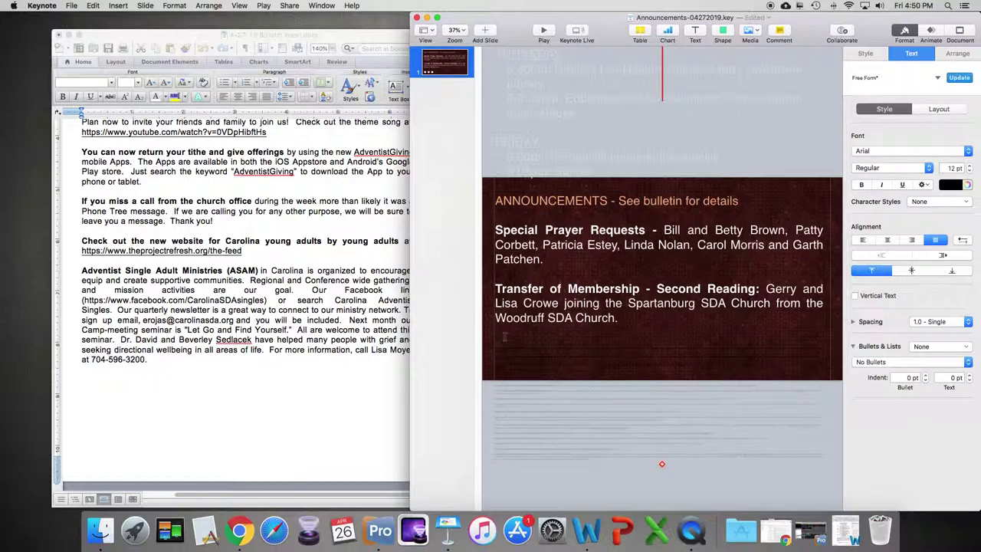
key("shift+super+Down")
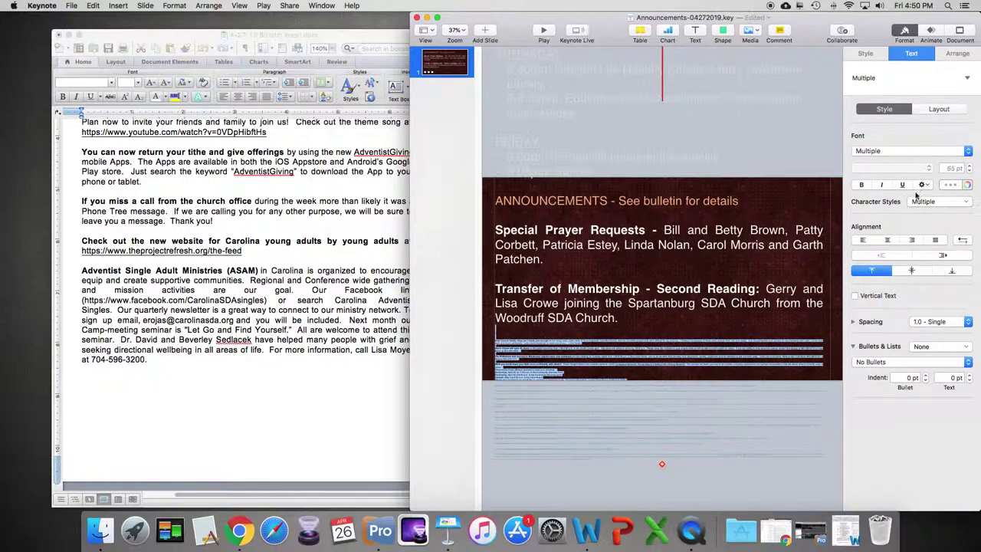
left_click(967, 185)
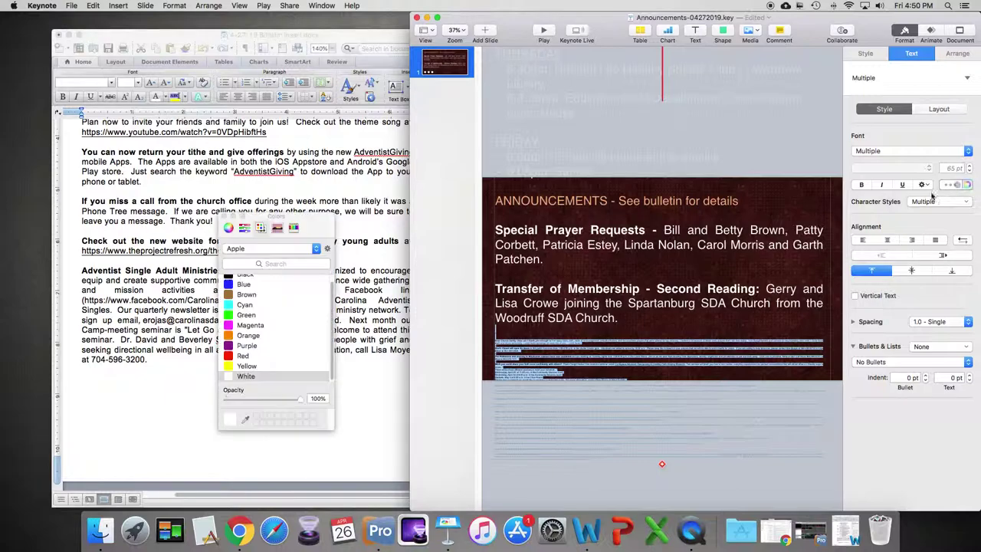
left_click(245, 375)
left_click(225, 218)
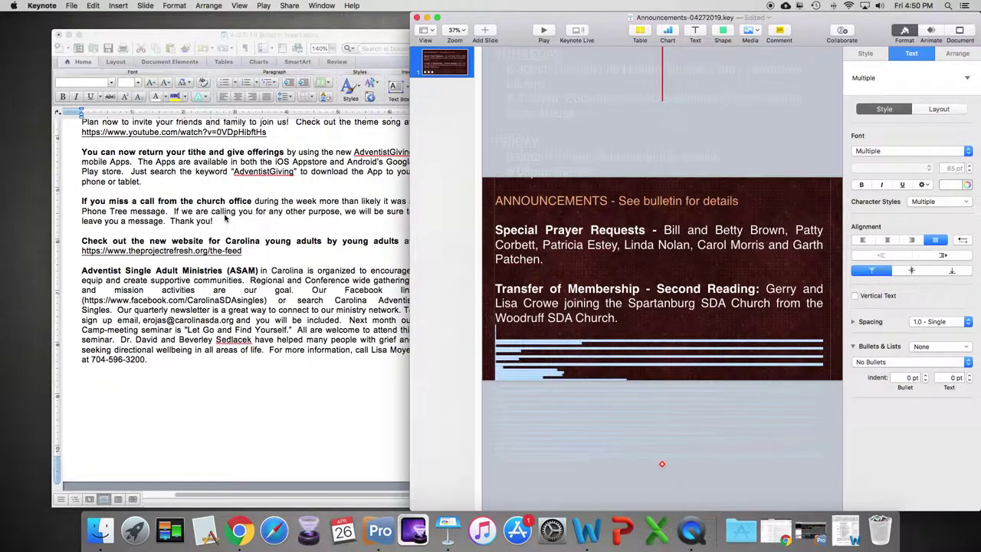
Set the pasted bulletin text to Helvetica at 65 pt.
left_click(889, 151)
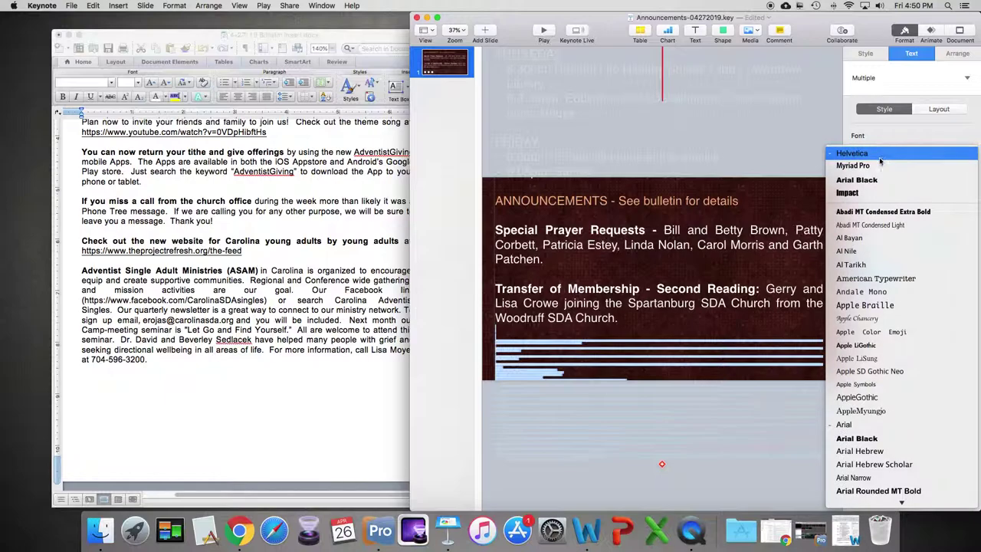
left_click(885, 158)
left_click(970, 167)
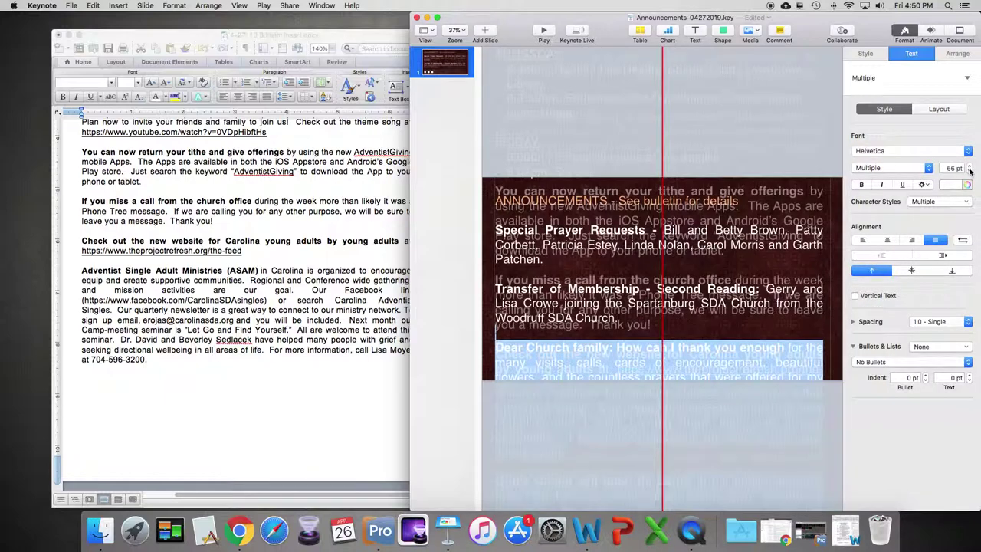
left_click(970, 167)
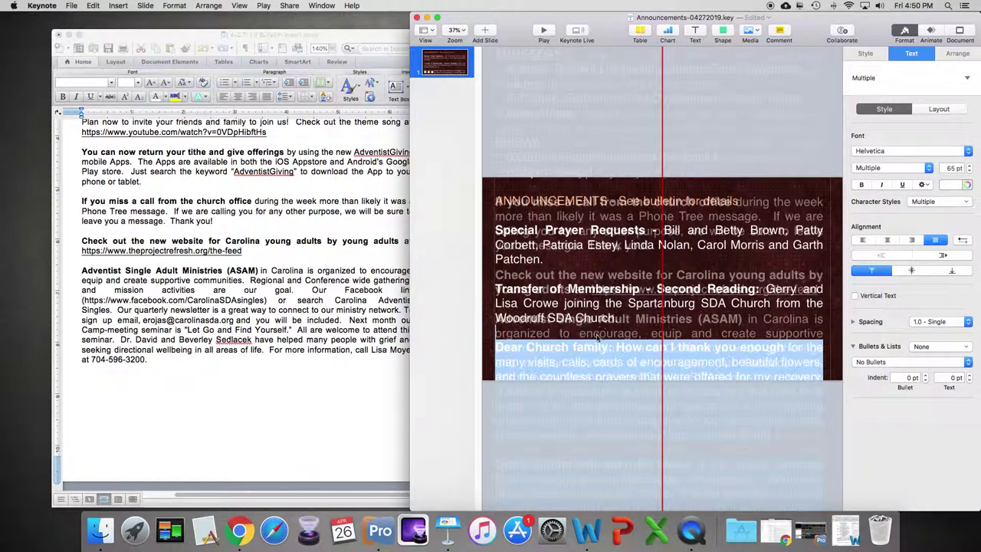
left_click_drag(631, 272, 610, 70)
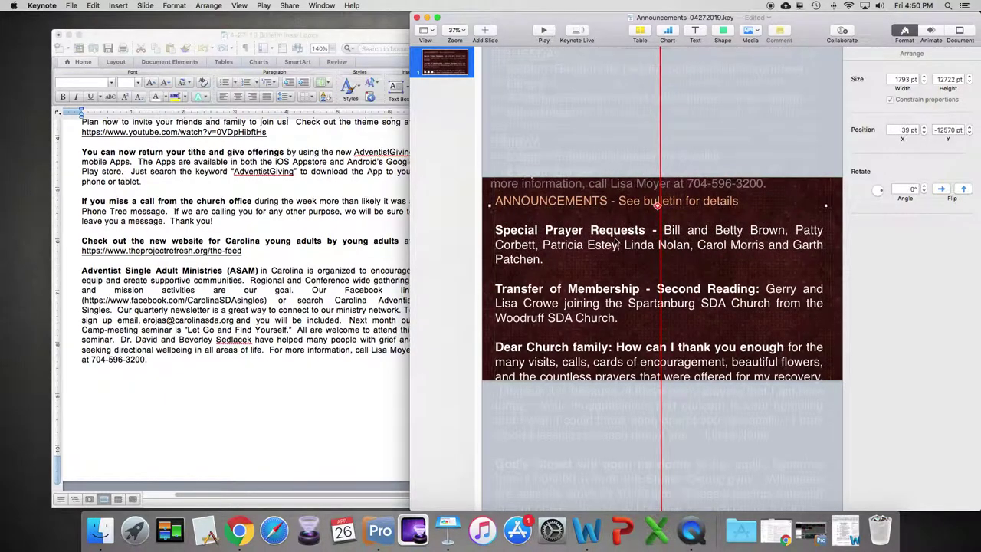
Drag the tall bulletin text box until only WEEK AT A GLANCE shows at the slide bottom.
left_click_drag(617, 274, 609, 376)
left_click_drag(546, 279, 560, 437)
left_click_drag(591, 50, 578, 392)
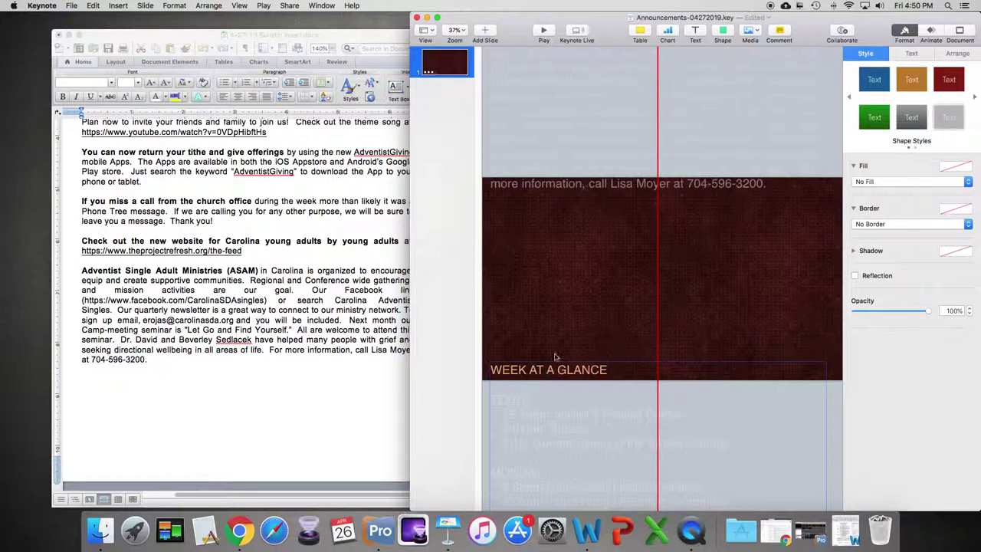
left_click_drag(619, 126, 623, 72)
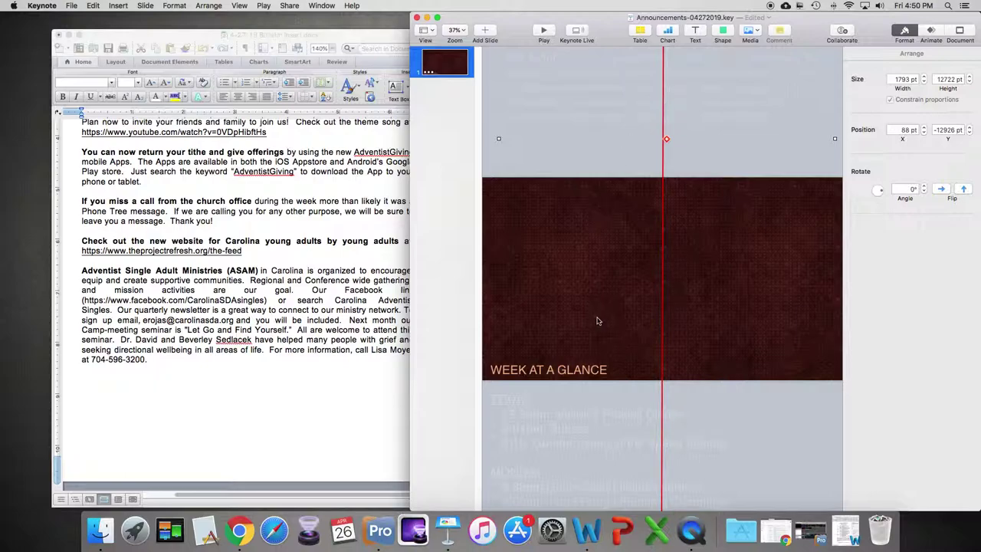
Turn off Auto-Center in View > Zoom.
left_click(244, 6)
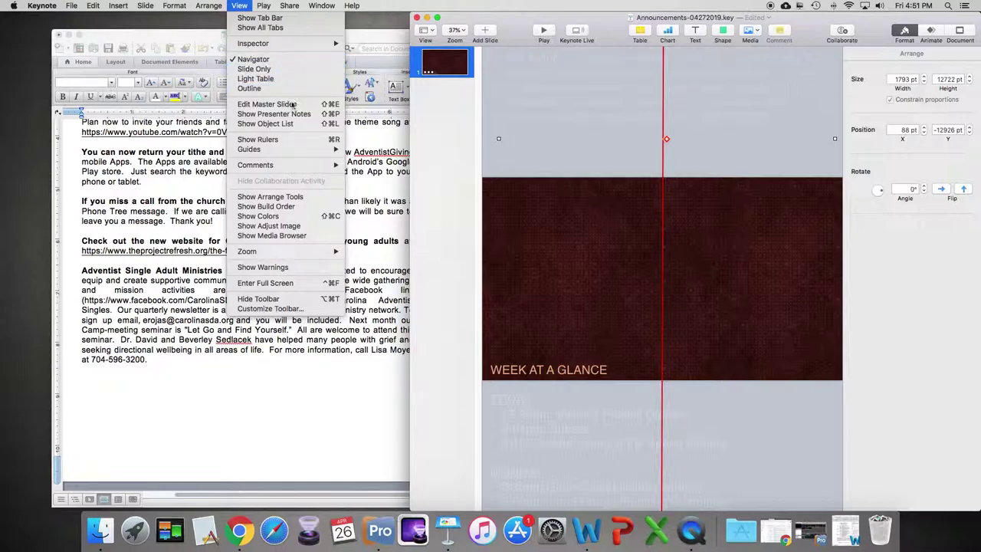
mouse_move(318, 252)
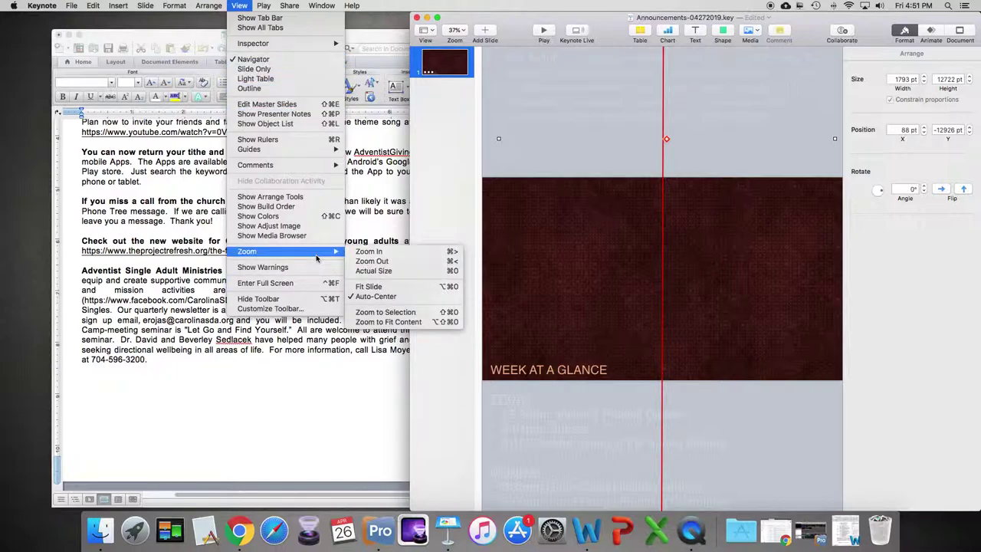
left_click(388, 299)
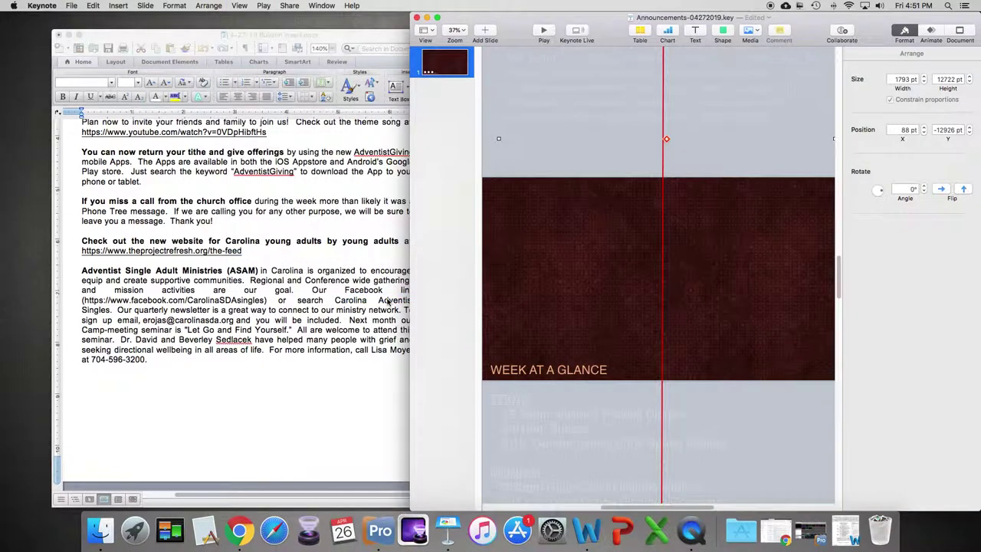
Position the text box at 63, −12562 pt so the final ASAM line sits atop the slide.
scroll(582, 258, "up", 10)
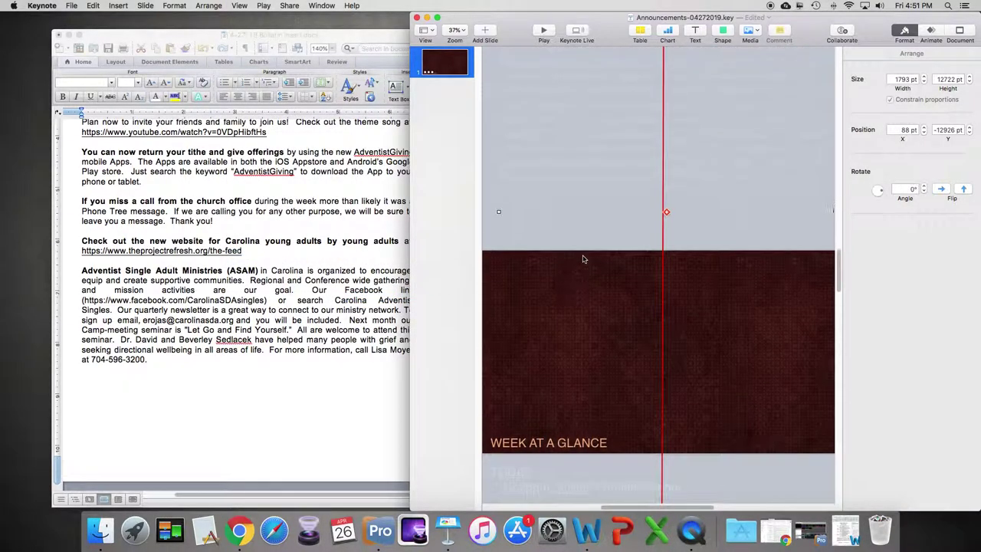
left_click_drag(577, 198, 568, 119)
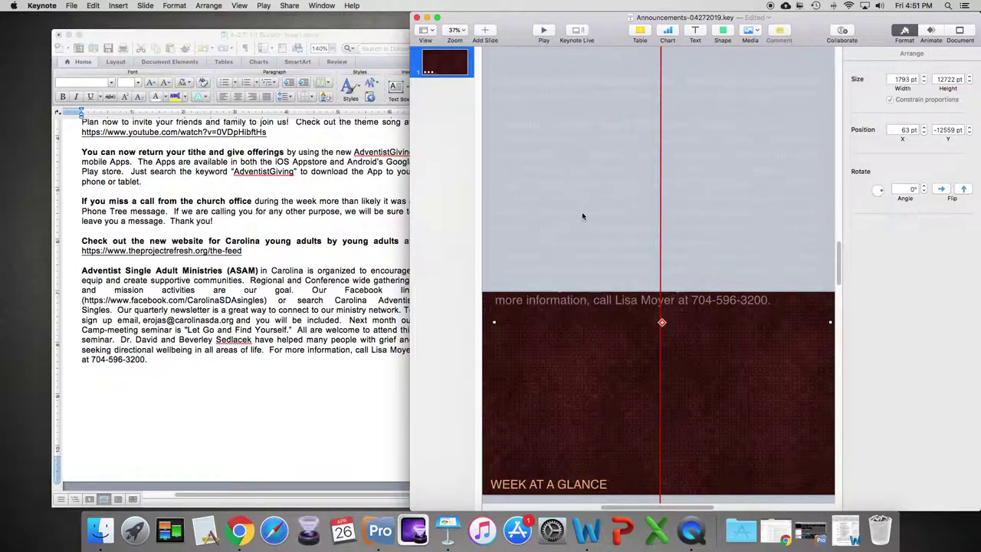
mouse_move(583, 216)
left_mouse_down()
mouse_move(583, 225)
mouse_move(584, 213)
mouse_move(597, 215)
left_mouse_up()
scroll(667, 266, "down", 10)
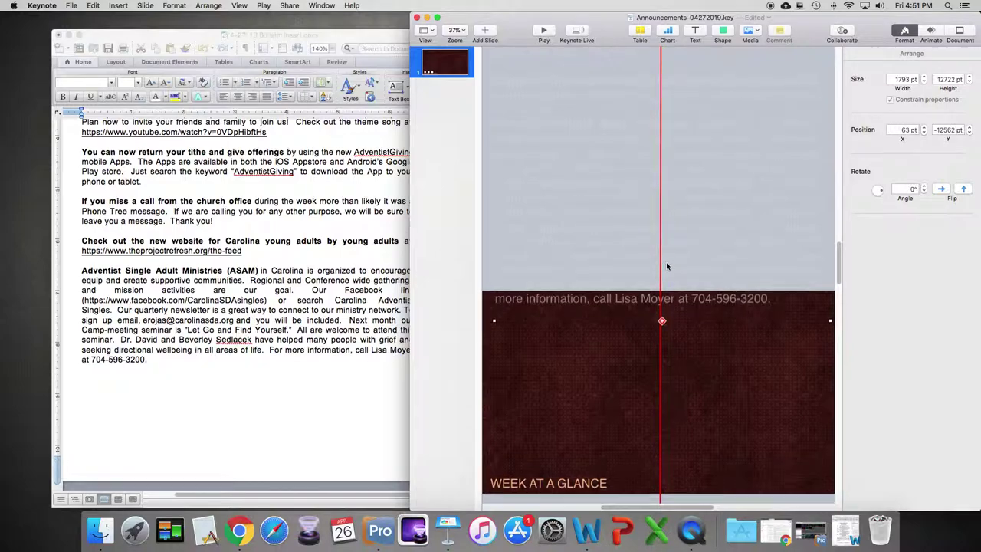
mouse_move(596, 326)
left_mouse_down()
mouse_move(600, 316)
mouse_move(598, 325)
left_mouse_up()
left_click(587, 94)
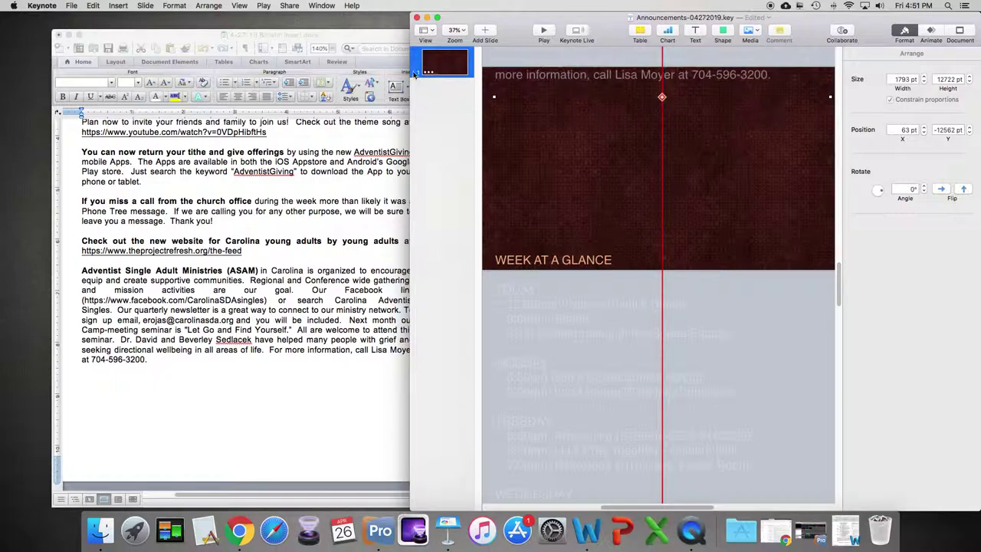
left_click(71, 7)
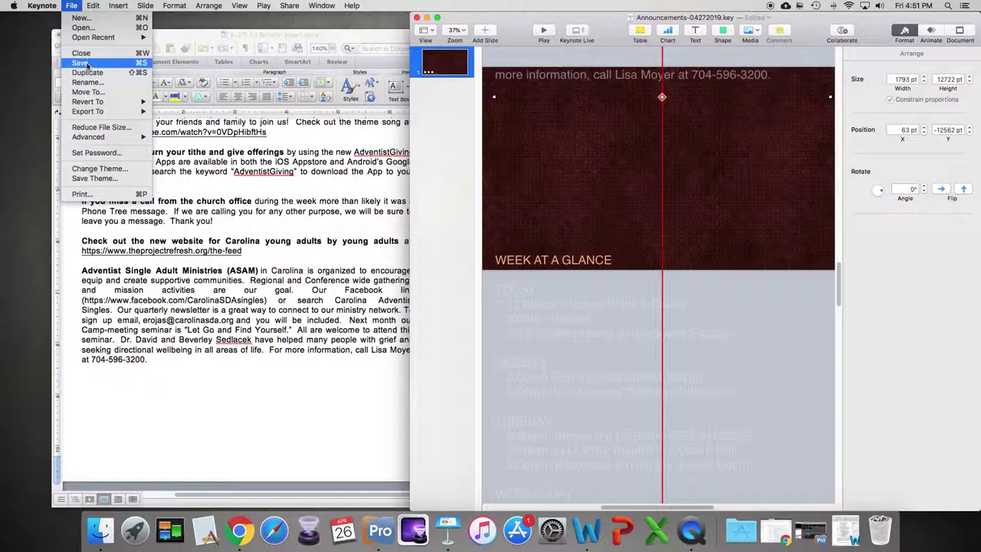
Save Announcements-04272019.key and bring up the movie export settings (self-playing, 720p).
left_click(73, 6)
left_click(72, 7)
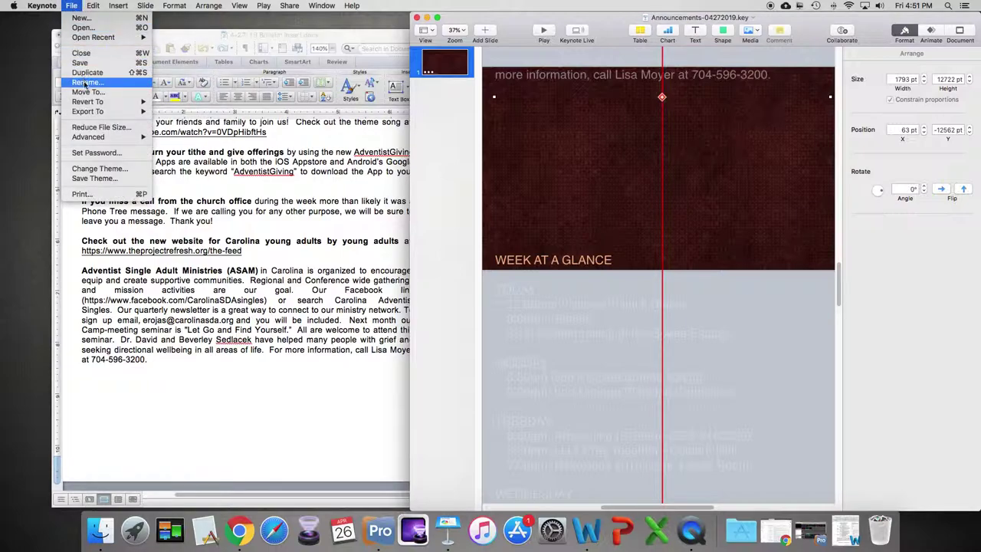
mouse_move(92, 113)
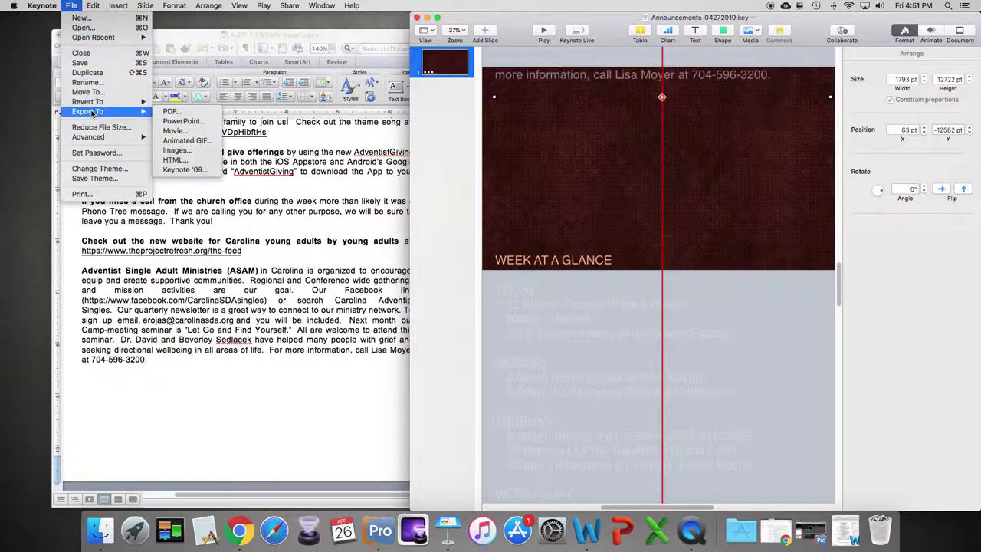
left_click(177, 131)
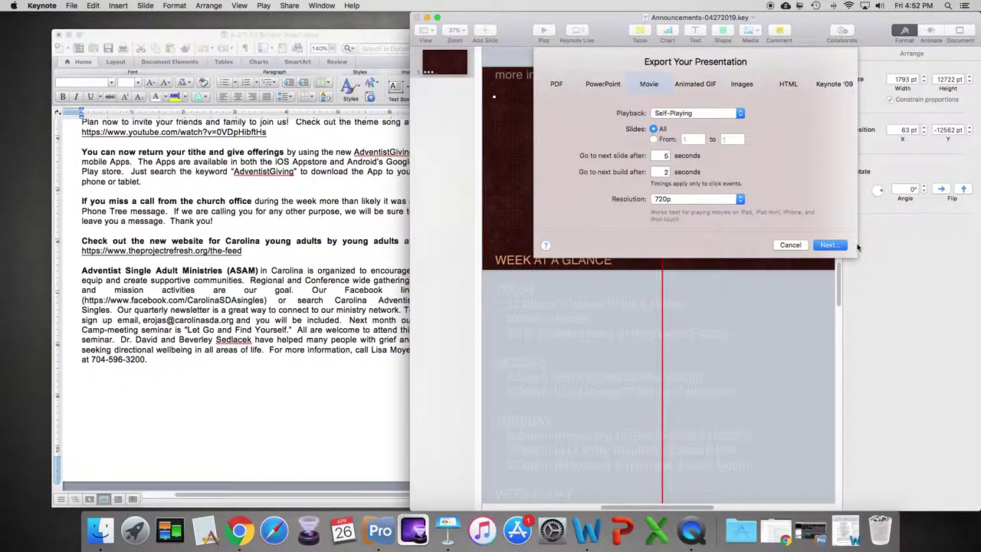
Export the movie as Announcements to Google Drive, replacing the existing file, then switch to ProPresenter 6.
left_click(827, 245)
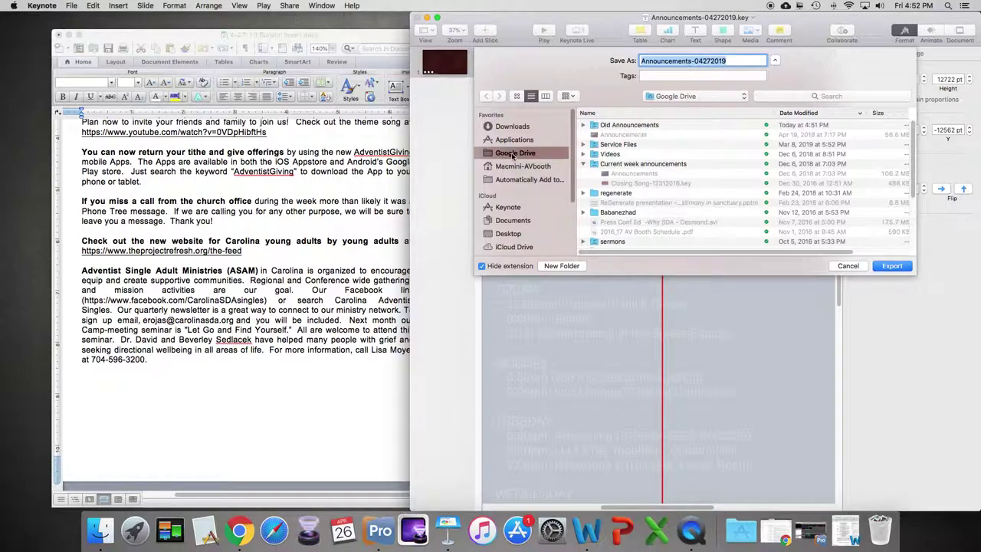
left_click(613, 136)
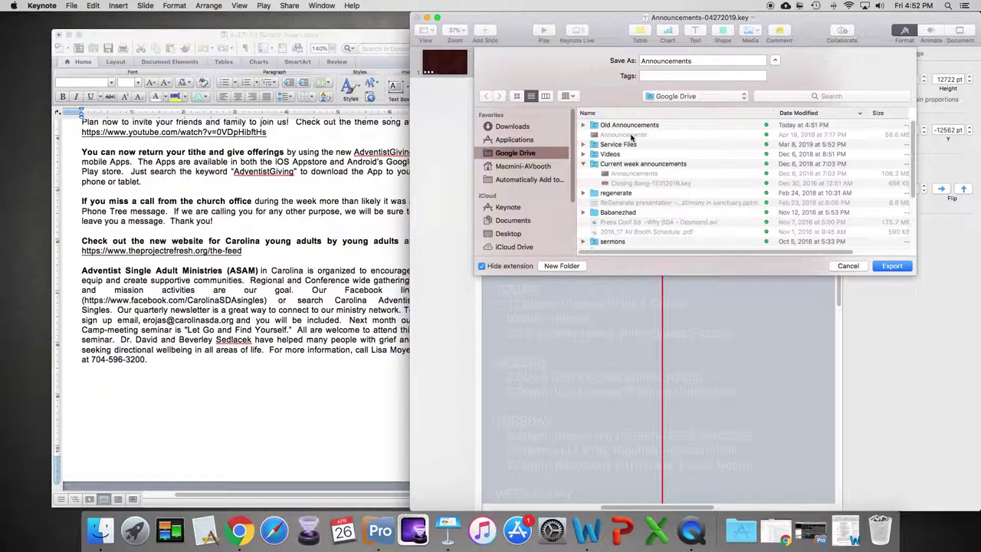
left_click(888, 266)
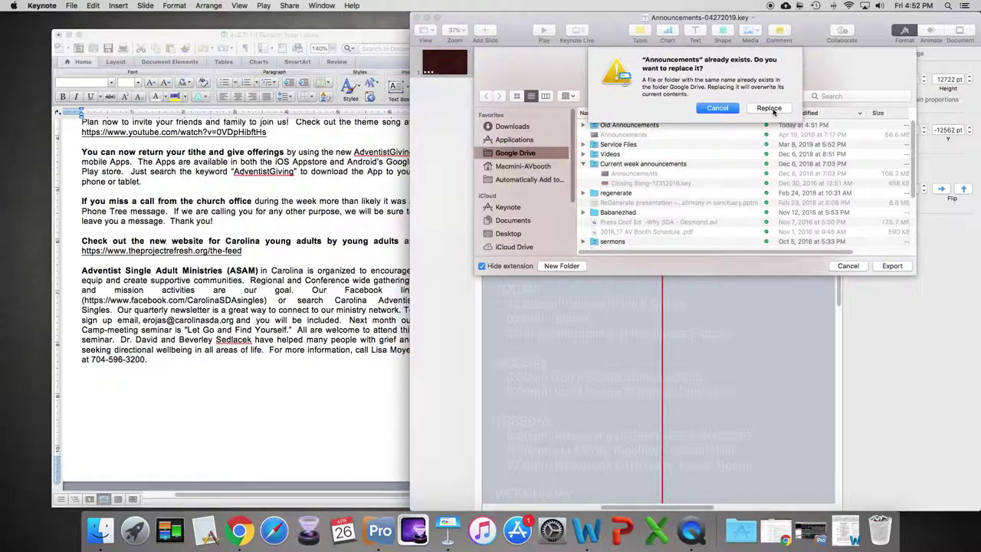
left_click(769, 109)
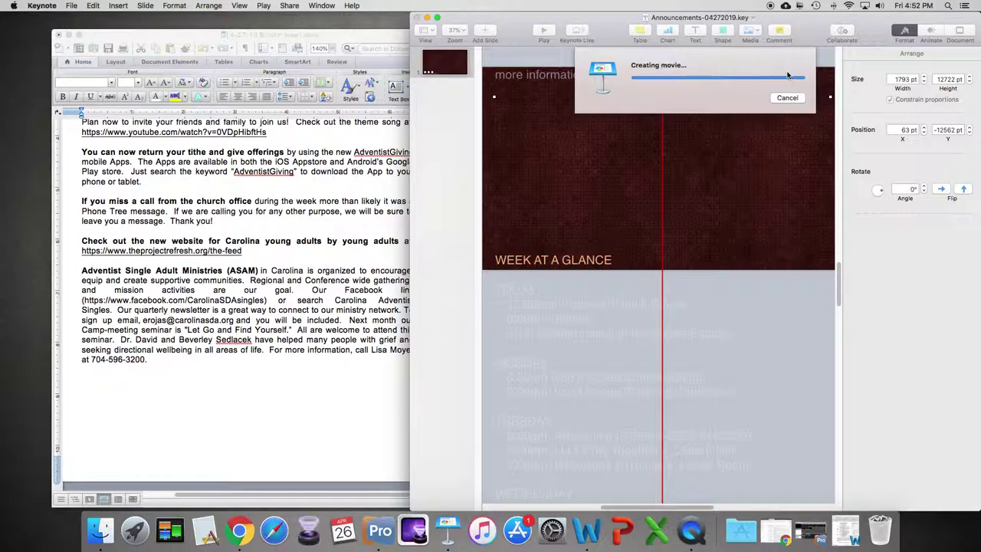
left_click(818, 537)
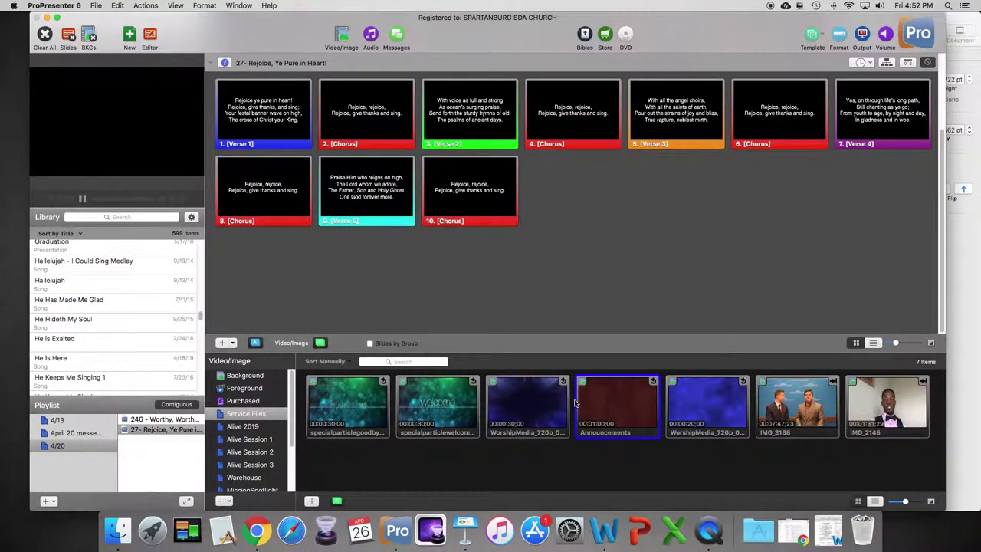
left_click(603, 400)
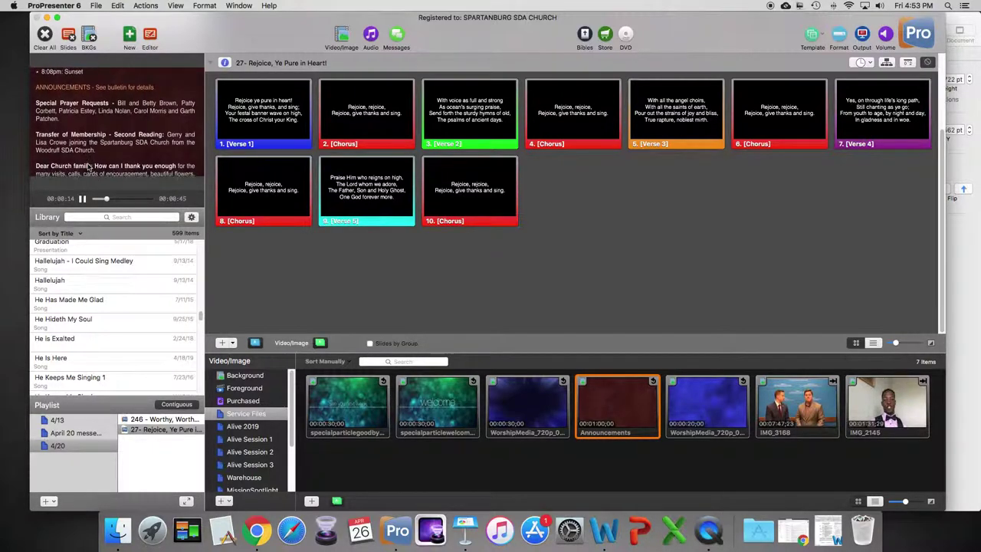
left_click(43, 32)
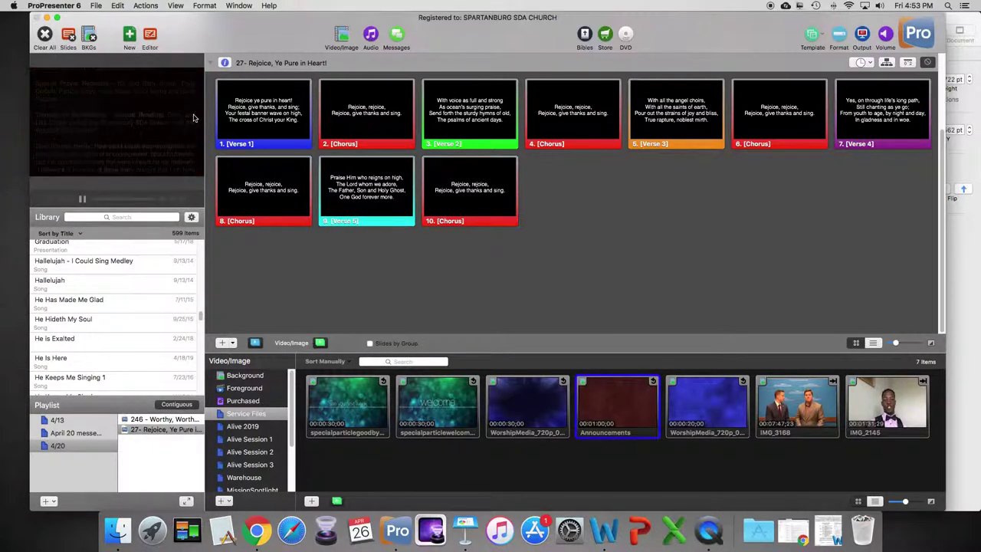